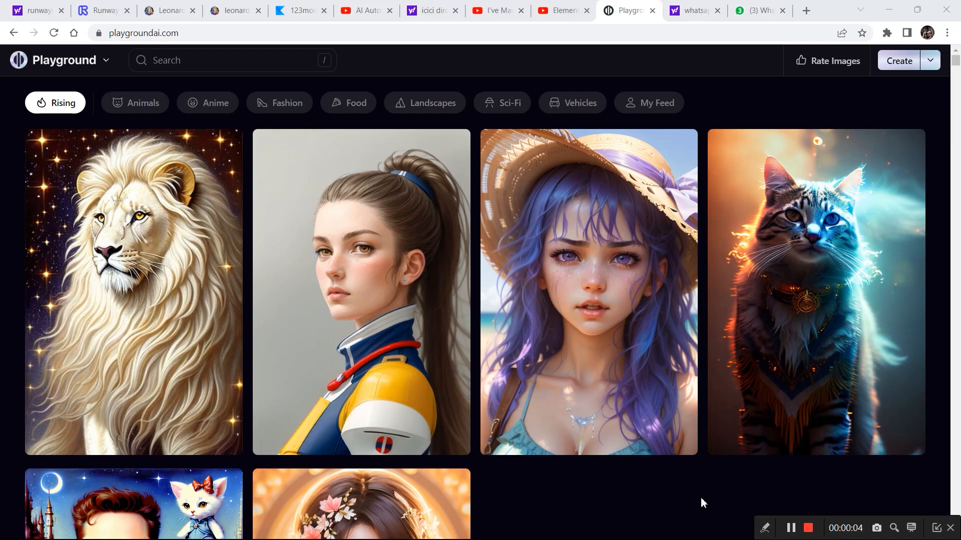
- Start a new creation on a board and look over its prompt, image dimension and quality settings
left_click(930, 63)
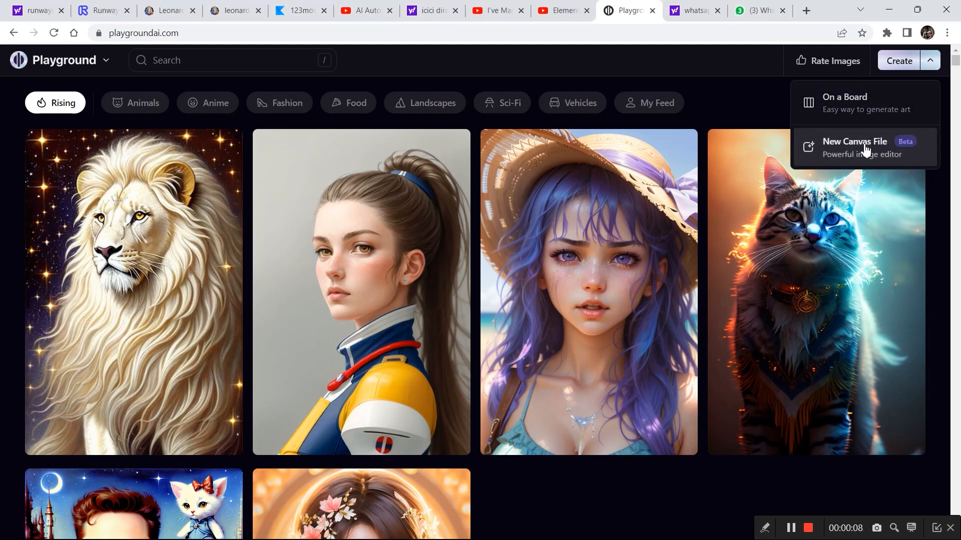
left_click(867, 102)
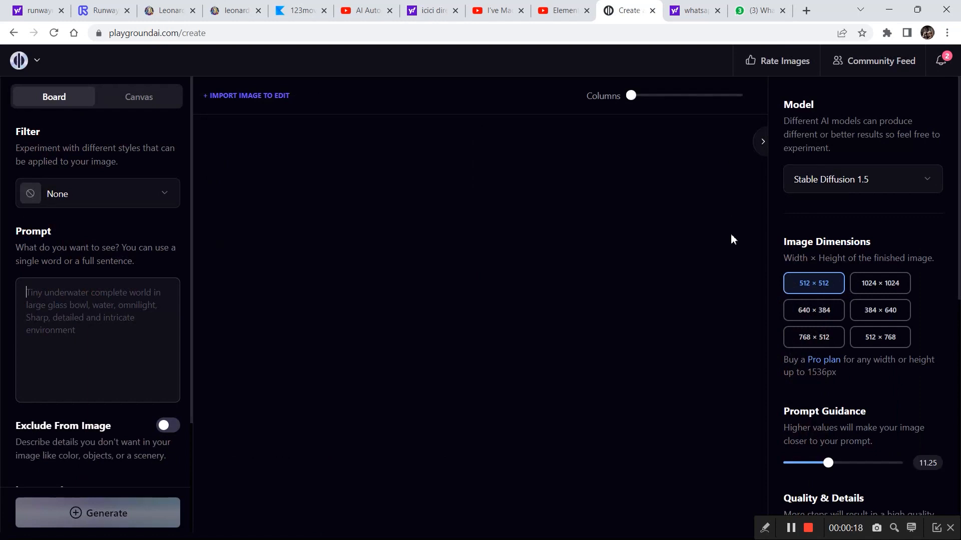
left_click(108, 292)
left_click_drag(191, 287, 193, 359)
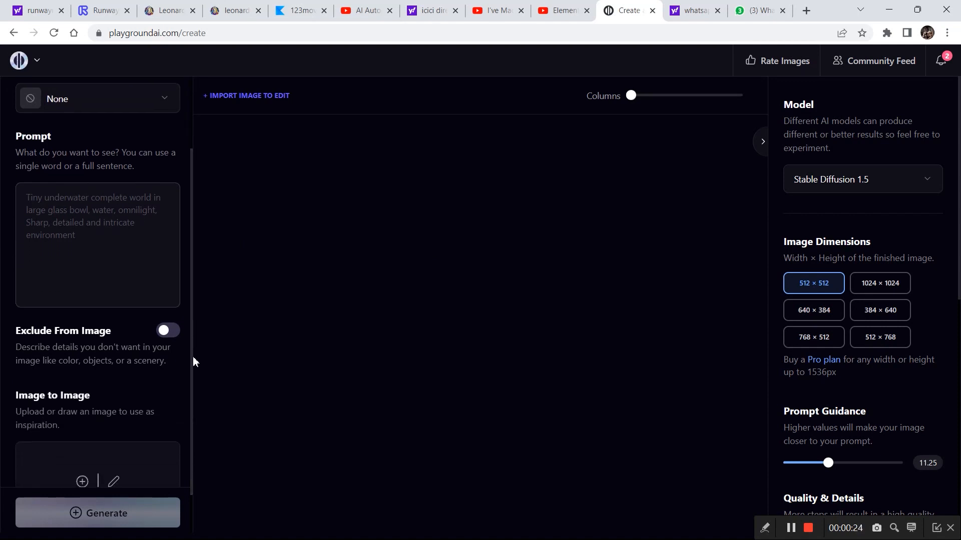
scroll(191, 357, "down", 1)
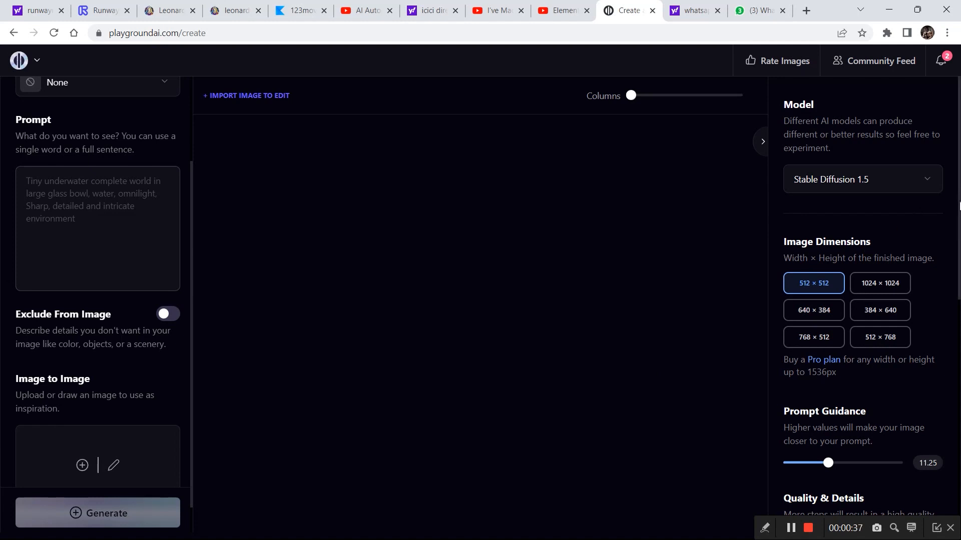
left_click_drag(960, 203, 960, 245)
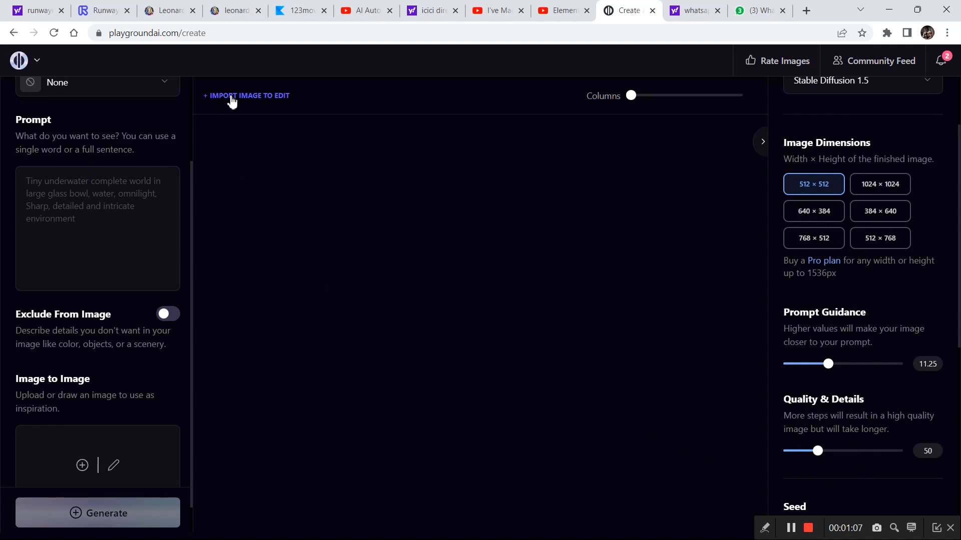
- Import the photo Emory-Andrew-Tate.png from Downloads for editing and start adding a mask
left_click(231, 97)
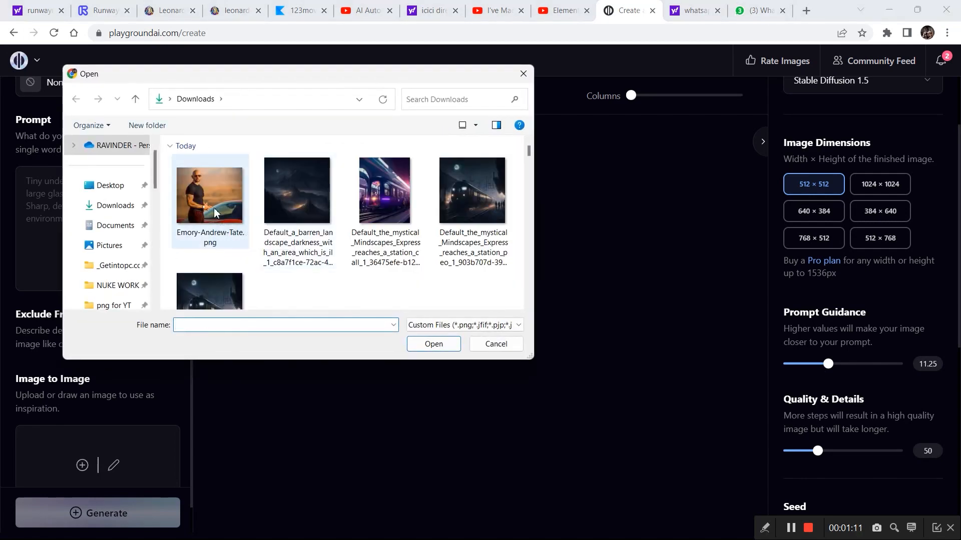
double_click(215, 212)
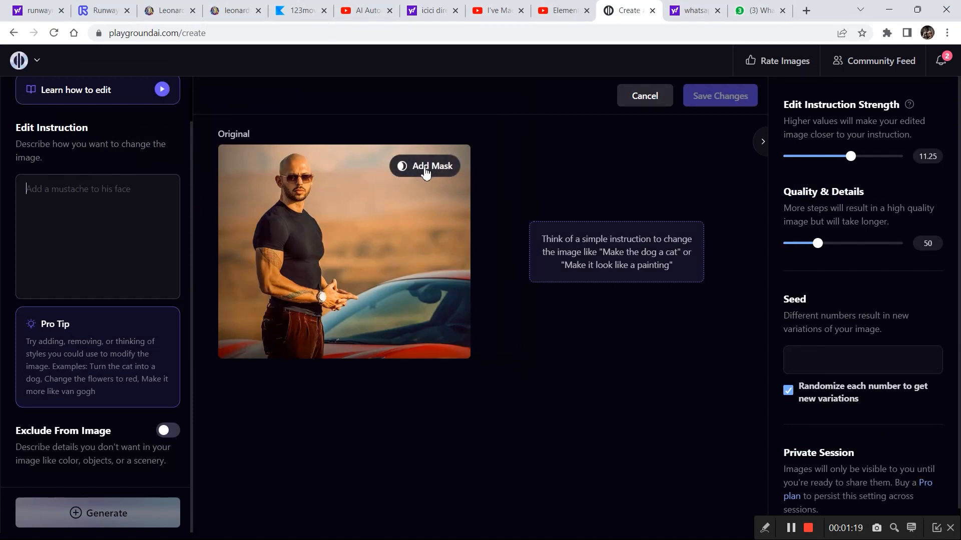
left_click(425, 173)
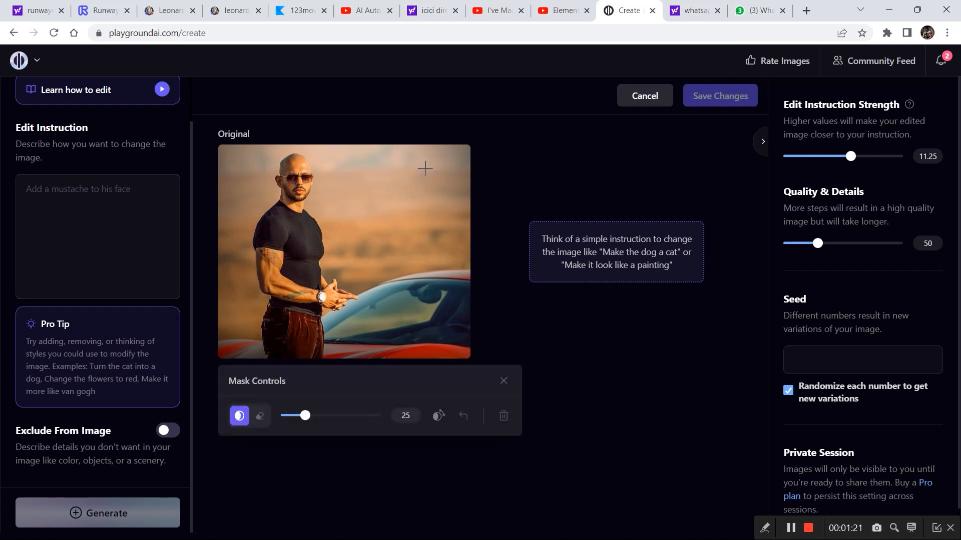
- Mask the entire background around the man, finishing at brush size 29, and generate "on the deck of a ship , ocean , evening time , 4K , octane render"
left_click(260, 422)
left_click(239, 416)
left_click_drag(310, 421, 343, 423)
mouse_move(373, 208)
left_mouse_down()
mouse_move(399, 271)
mouse_move(381, 213)
mouse_move(364, 203)
mouse_move(394, 183)
mouse_move(431, 284)
mouse_move(415, 123)
mouse_move(443, 146)
mouse_move(447, 298)
mouse_move(480, 155)
mouse_move(468, 156)
mouse_move(452, 372)
mouse_move(464, 255)
mouse_move(418, 371)
mouse_move(443, 238)
mouse_move(394, 329)
mouse_move(372, 347)
mouse_move(381, 354)
mouse_move(341, 354)
mouse_move(344, 331)
mouse_move(386, 312)
mouse_move(385, 272)
mouse_move(353, 227)
mouse_move(362, 195)
mouse_move(377, 226)
mouse_move(387, 205)
mouse_move(378, 176)
mouse_move(335, 147)
mouse_move(327, 205)
mouse_move(364, 275)
left_mouse_up()
left_click_drag(341, 417, 311, 423)
left_click_drag(337, 256, 331, 273)
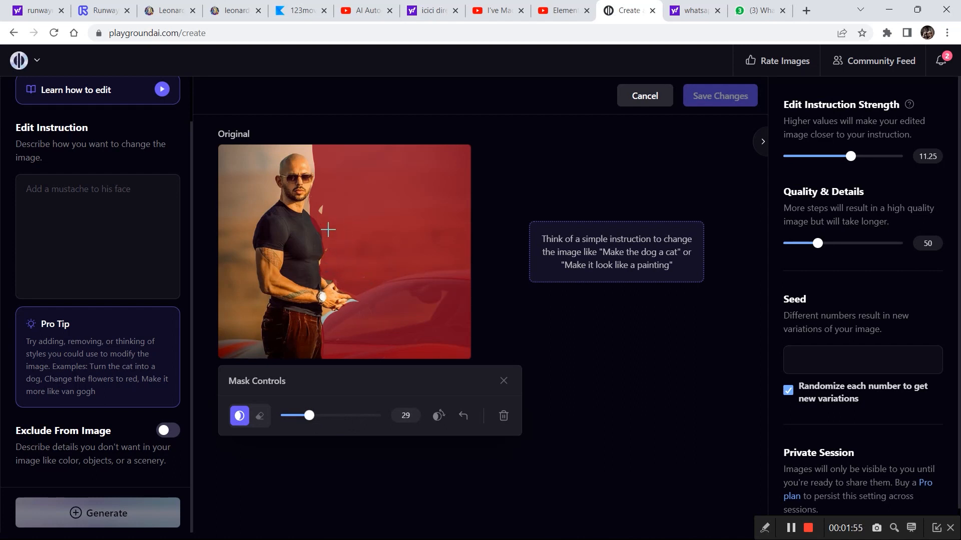
mouse_move(328, 229)
left_mouse_down()
mouse_move(316, 210)
mouse_move(327, 183)
mouse_move(315, 152)
left_mouse_up()
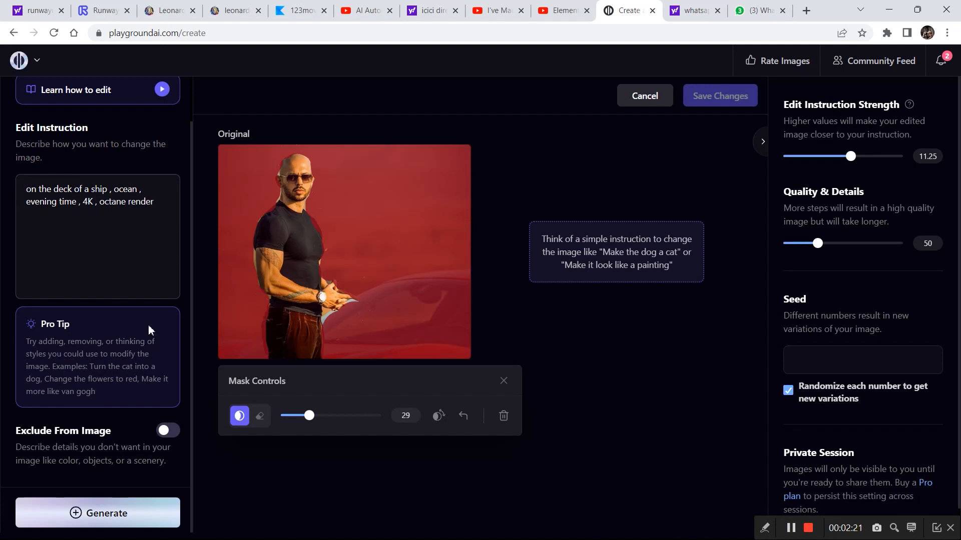
left_click(122, 513)
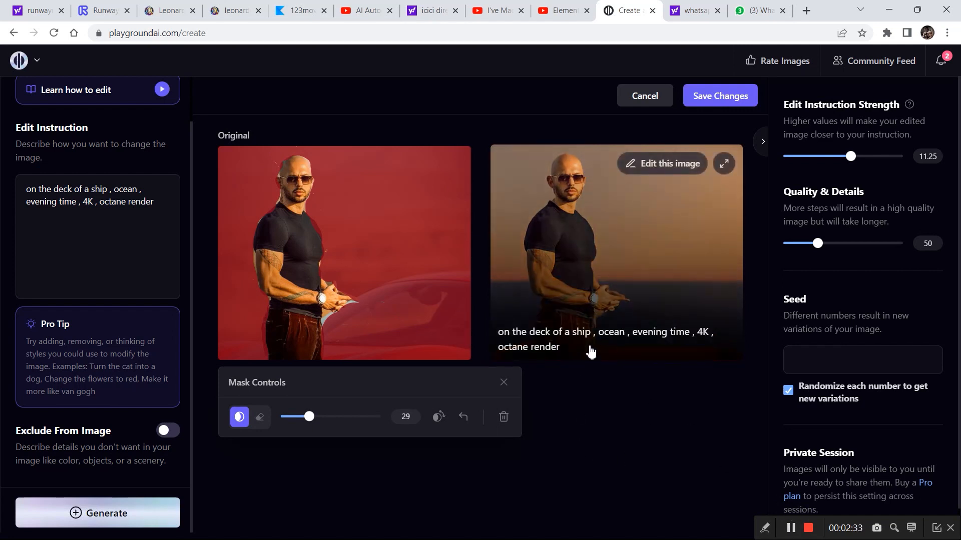
- Refine the mask near the hands at brush size 18 and generate "in a street in porta Rico , evening time , old architecture , 4K octane render"
left_click_drag(312, 421, 298, 420)
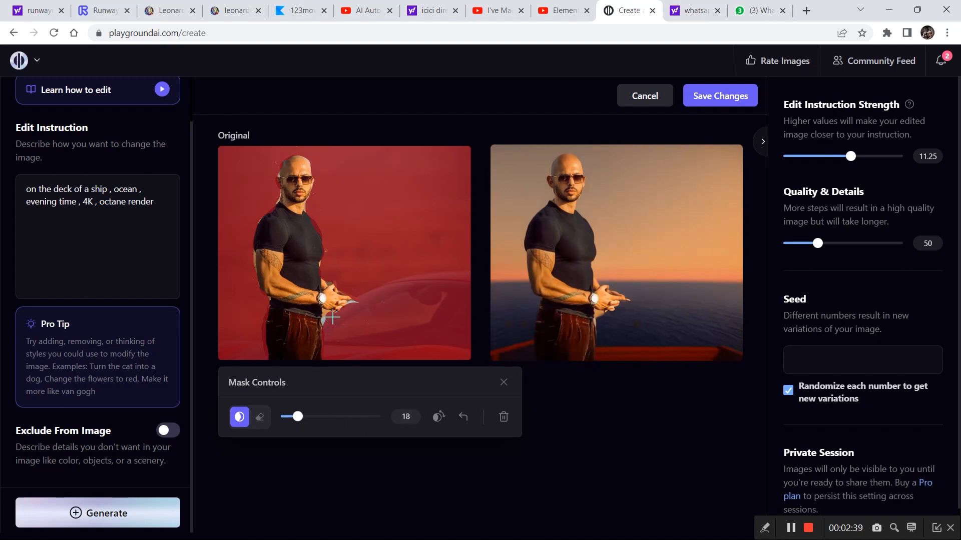
left_click_drag(333, 317, 328, 313)
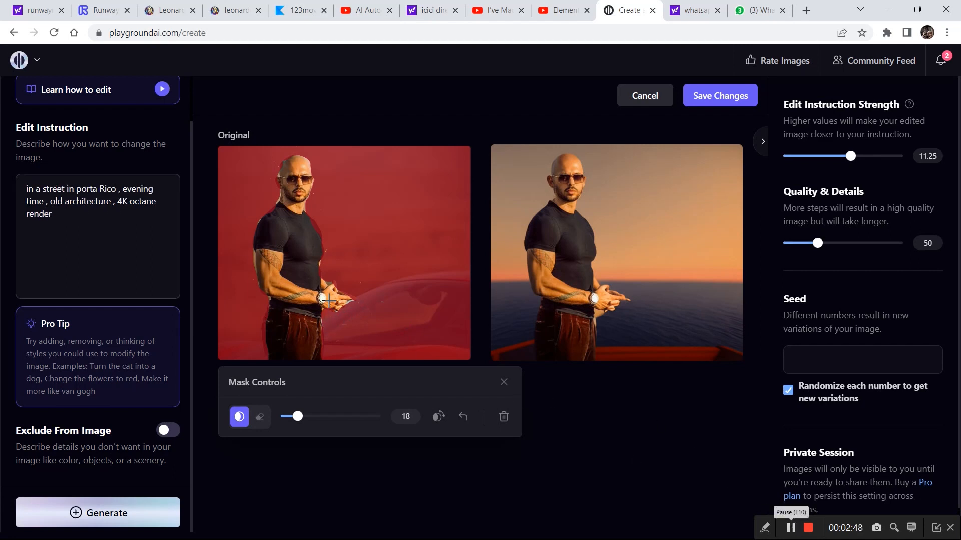
left_click(84, 225)
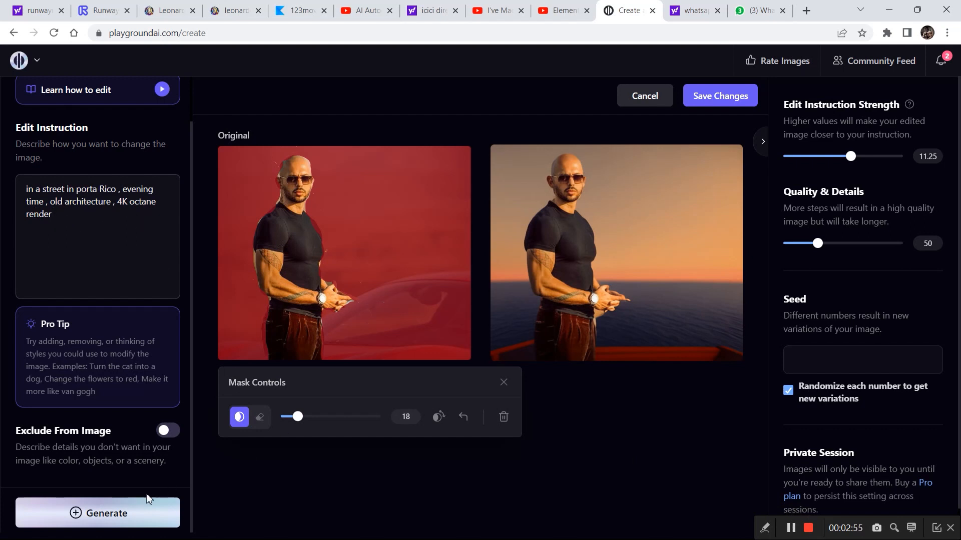
left_click(133, 514)
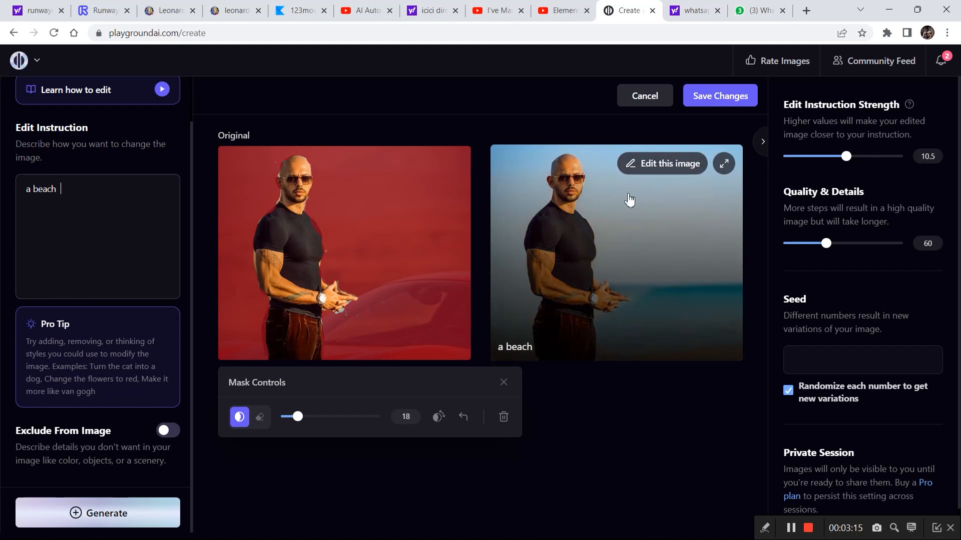
- Take the generated beach image into editing and undo all the mask strokes carried over from the background
left_click(658, 171)
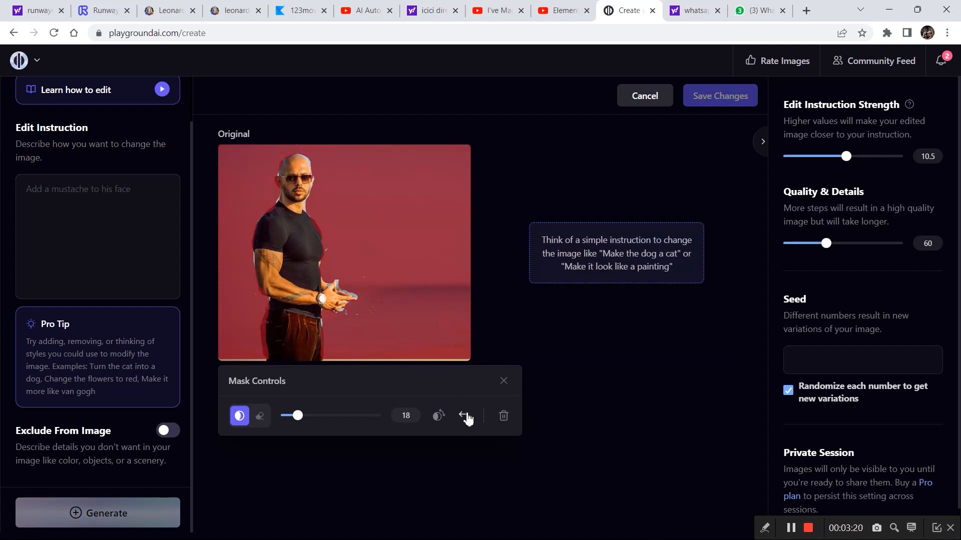
left_click(466, 418)
left_click(465, 417)
left_click(466, 418)
left_click(465, 417)
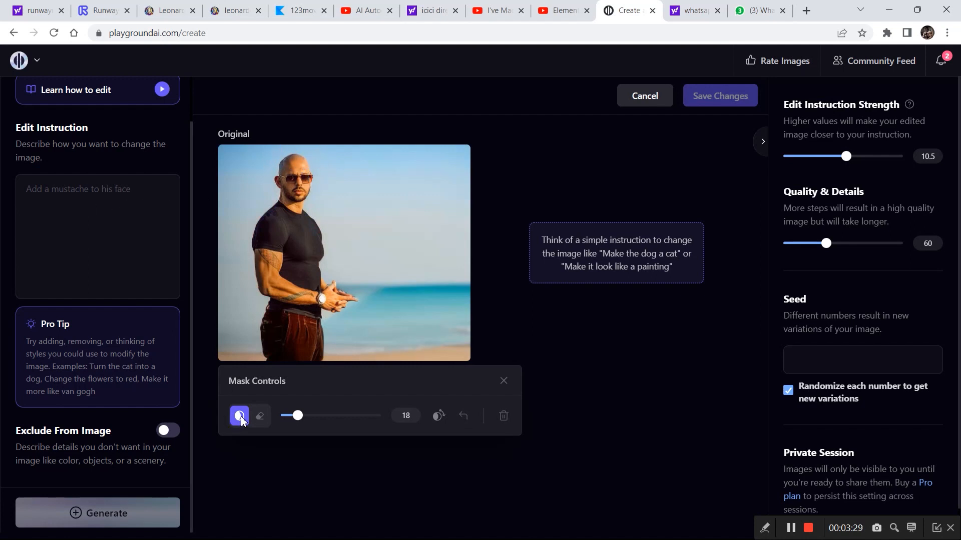
- Mask the area over the man's head and generate "a peaky blinder style grey hat", with ", 4K" added for another attempt
mouse_move(270, 155)
left_mouse_down()
mouse_move(316, 163)
mouse_move(274, 161)
mouse_move(277, 148)
mouse_move(304, 148)
mouse_move(320, 165)
mouse_move(274, 165)
mouse_move(276, 152)
mouse_move(320, 146)
mouse_move(323, 168)
mouse_move(325, 149)
mouse_move(317, 171)
mouse_move(276, 166)
left_mouse_up()
left_click(792, 528)
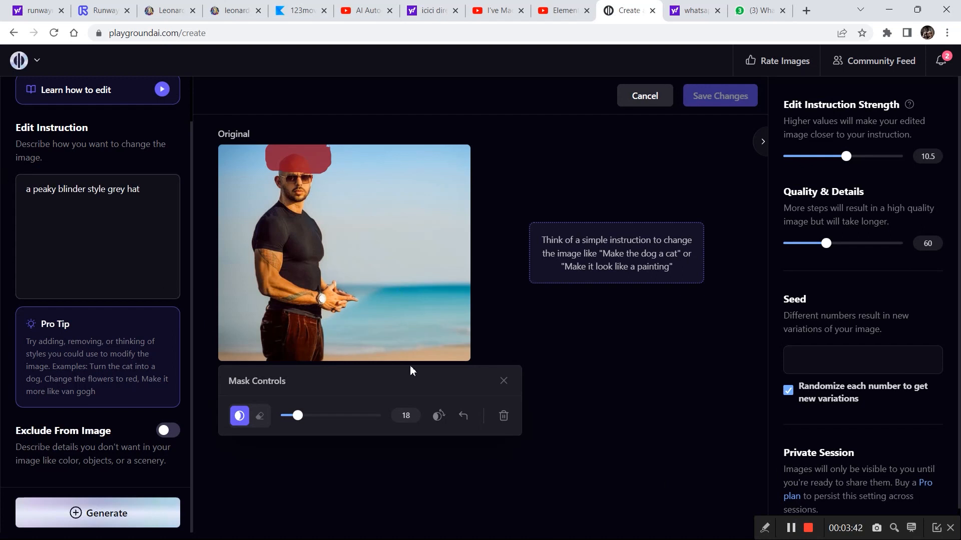
left_click(102, 513)
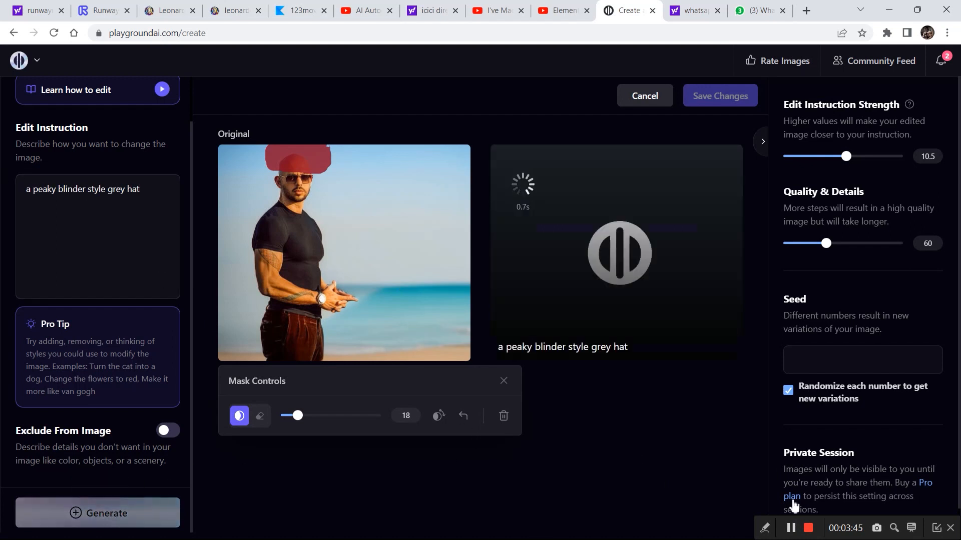
left_click(791, 529)
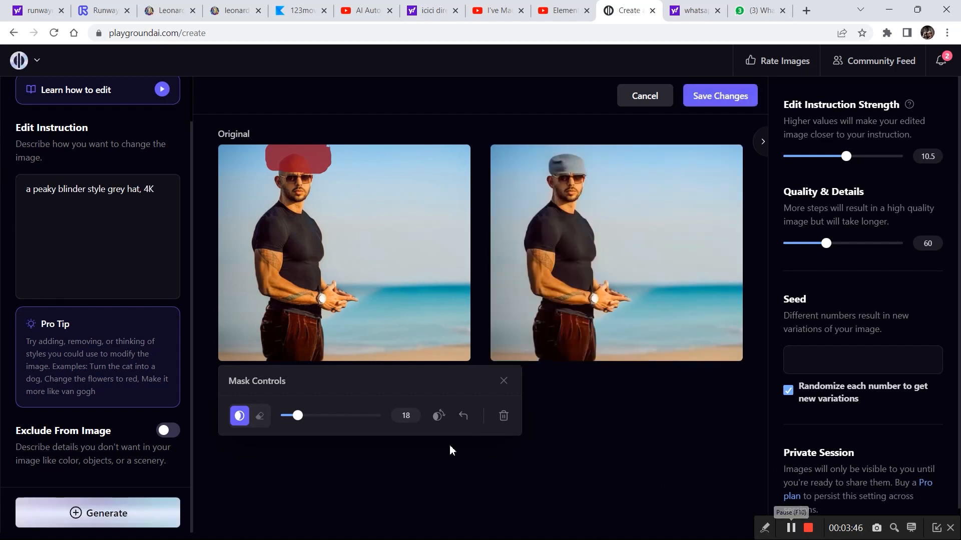
- Take the hat result into editing, mask the T-shirt and generate "turn the black t shirt into grey"
mouse_move(587, 197)
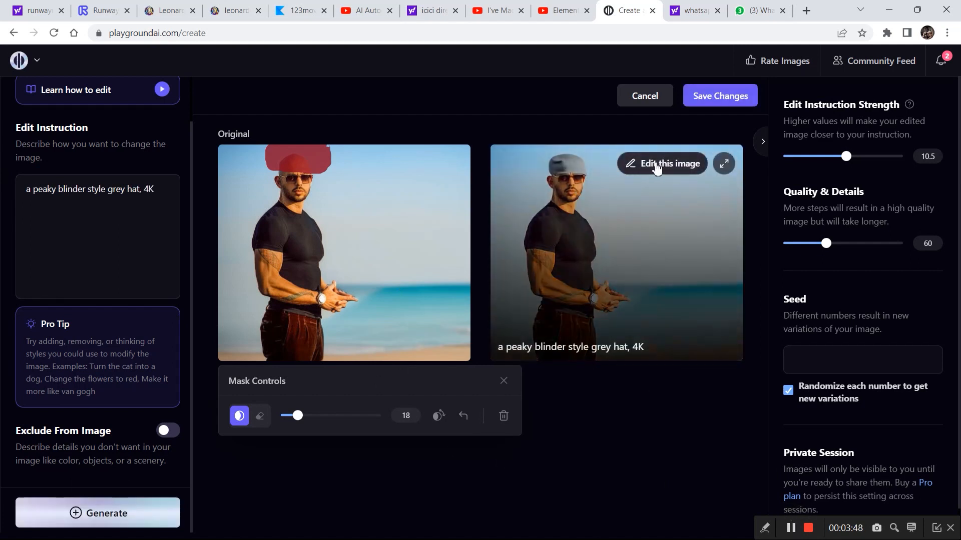
left_click(658, 165)
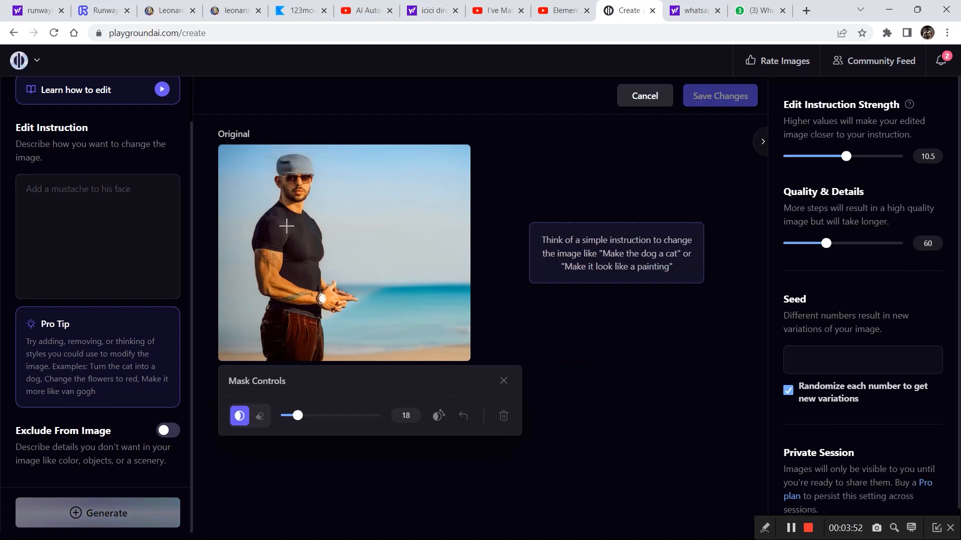
mouse_move(298, 245)
left_mouse_down()
mouse_move(290, 273)
mouse_move(314, 285)
mouse_move(315, 256)
mouse_move(319, 275)
left_mouse_up()
mouse_move(297, 254)
left_mouse_down()
mouse_move(287, 229)
mouse_move(288, 265)
mouse_move(288, 233)
mouse_move(284, 250)
mouse_move(258, 245)
mouse_move(292, 218)
left_mouse_up()
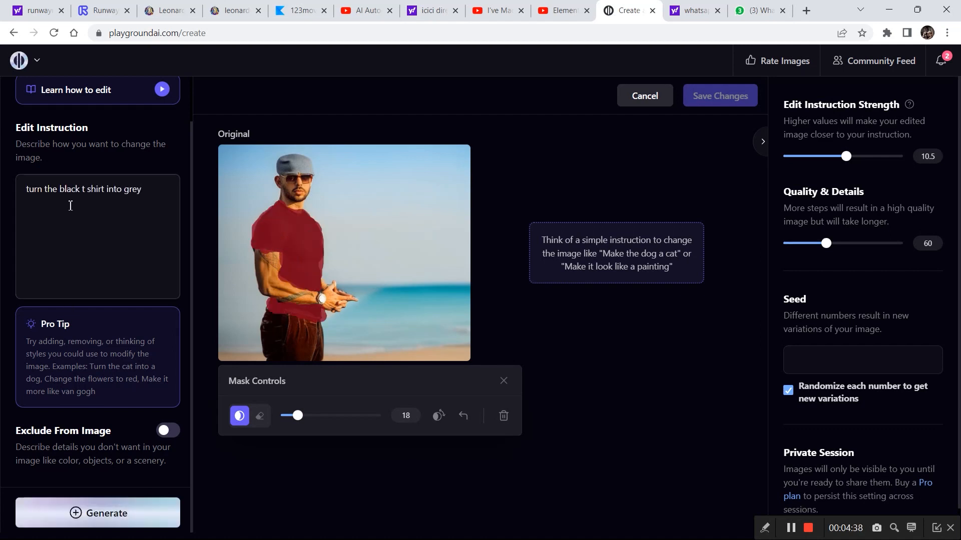
left_click(101, 511)
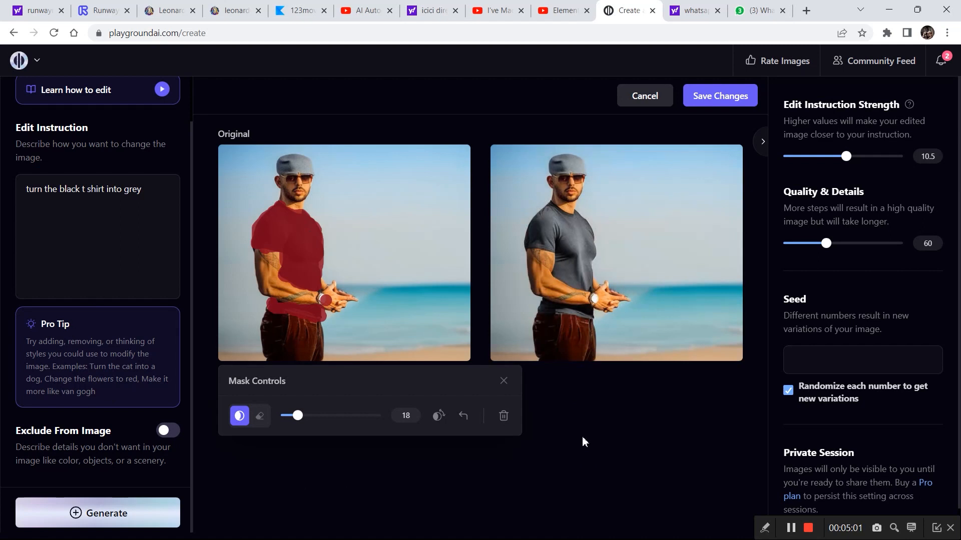
- Take the grey T-shirt result into editing and undo all of its remaining mask strokes
left_click(465, 416)
mouse_move(616, 212)
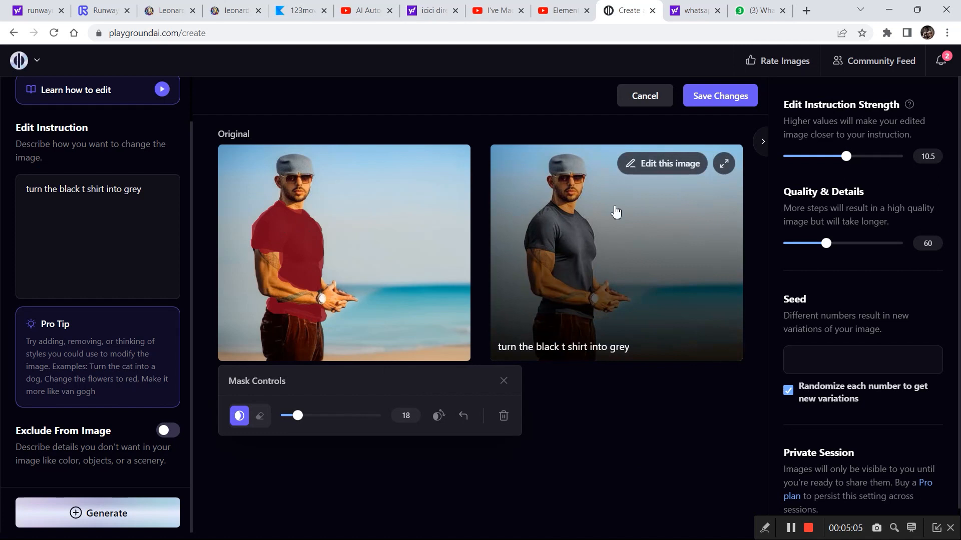
left_click(653, 166)
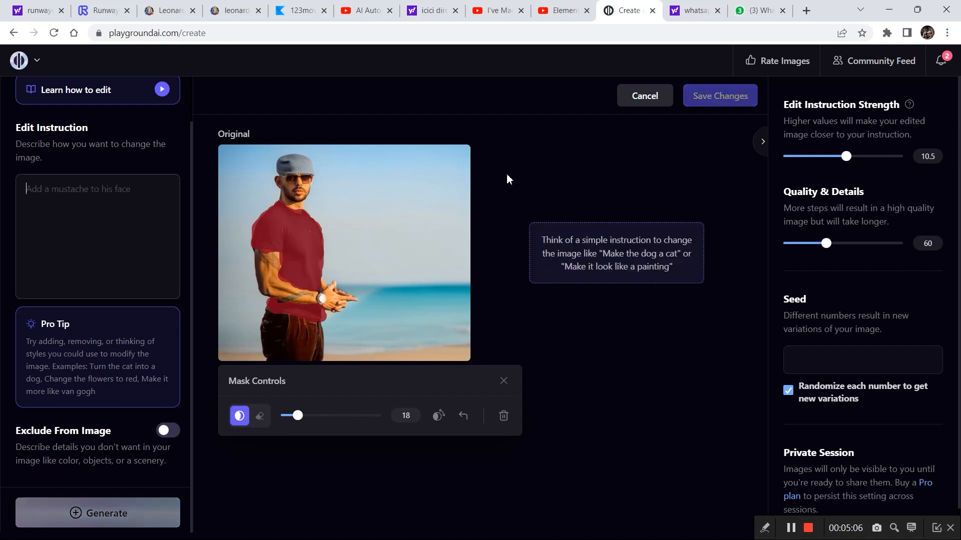
left_click(463, 416)
left_click(464, 416)
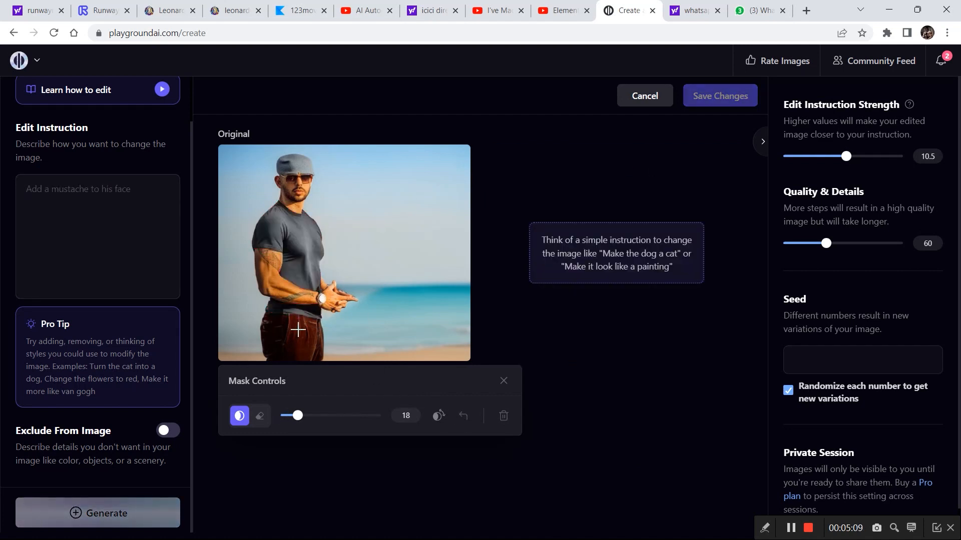
- Mask the trousers with the brush size set to 36 and generate "turn the trouser to black"
left_click_drag(297, 330, 296, 354)
left_click_drag(298, 416, 317, 416)
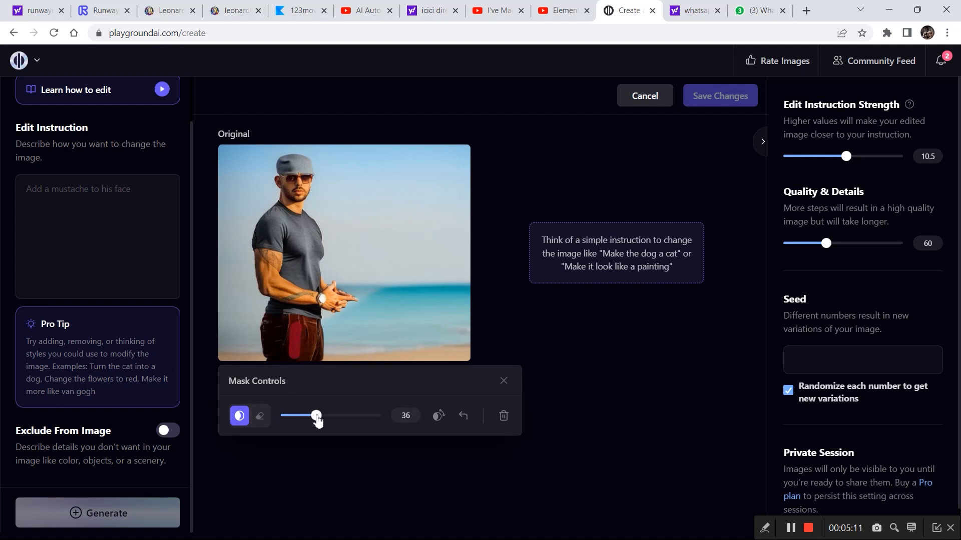
mouse_move(289, 331)
left_mouse_down()
mouse_move(290, 358)
mouse_move(290, 343)
mouse_move(275, 355)
mouse_move(274, 323)
mouse_move(311, 350)
left_mouse_up()
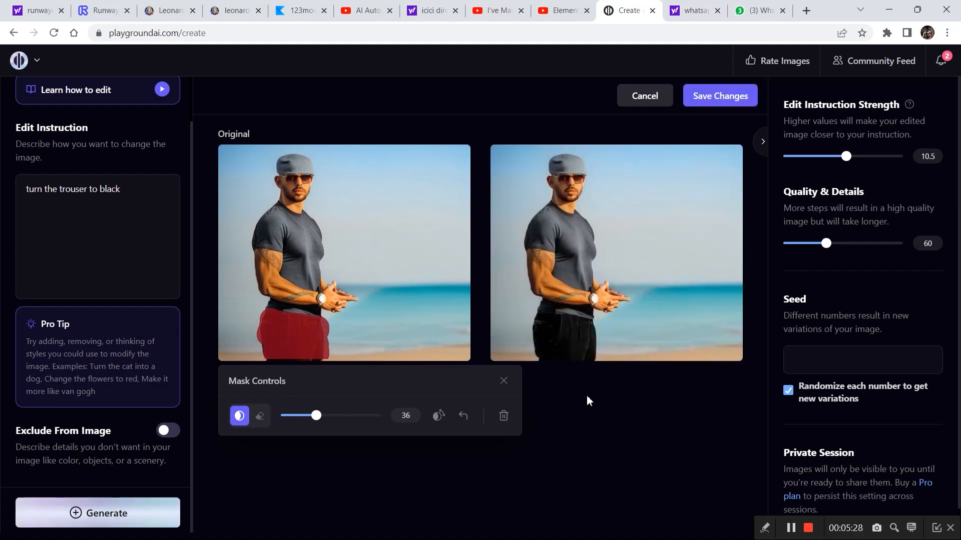
- Take the black-trouser result into editing and mask a wide patch over the sea horizon beside the man
mouse_move(665, 170)
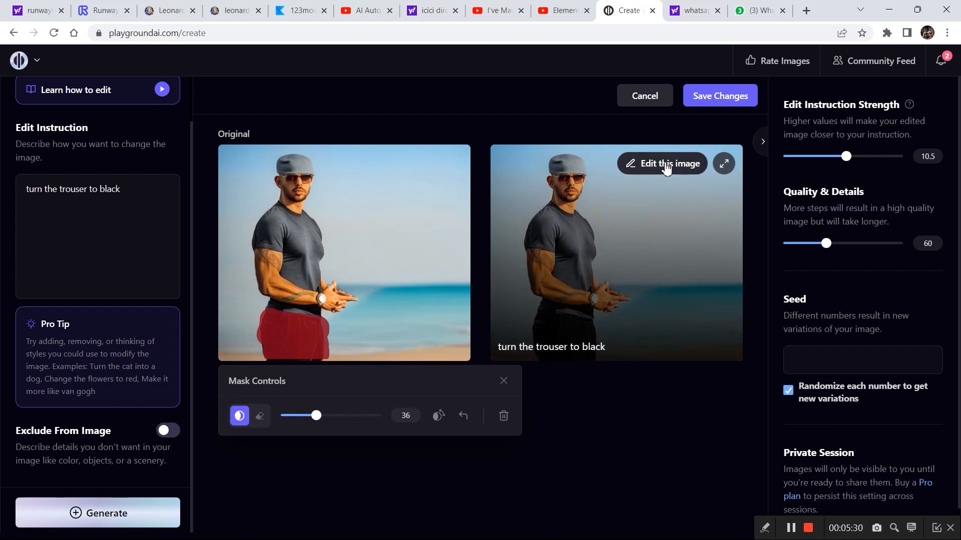
left_click(666, 165)
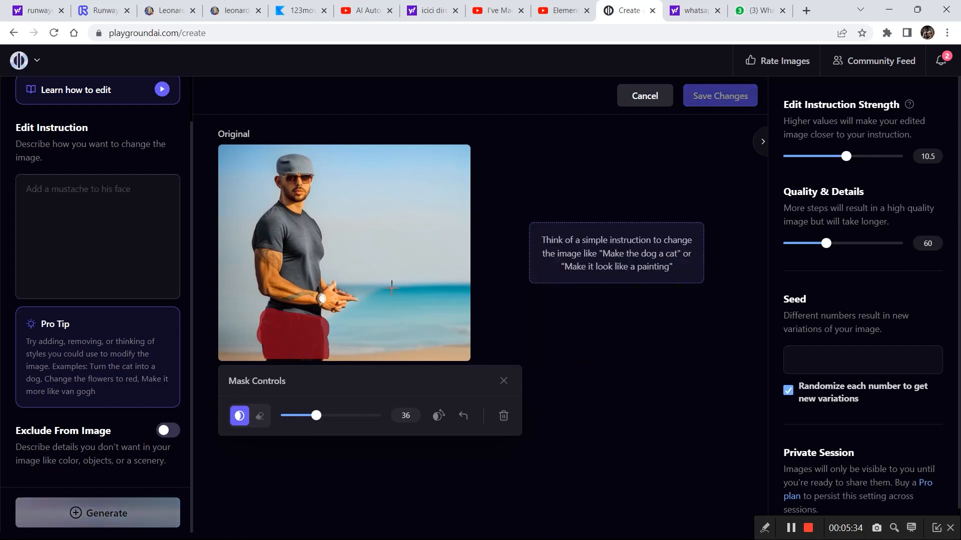
mouse_move(388, 287)
left_mouse_down()
mouse_move(448, 280)
mouse_move(396, 287)
mouse_move(453, 282)
mouse_move(396, 276)
mouse_move(382, 281)
mouse_move(446, 286)
mouse_move(388, 292)
mouse_move(453, 285)
mouse_move(444, 273)
mouse_move(375, 278)
left_mouse_up()
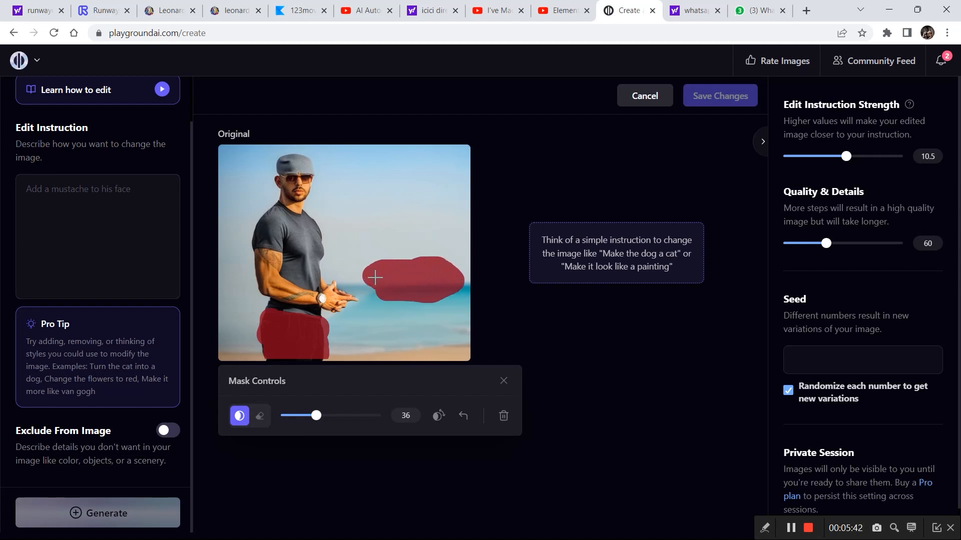
- Generate a new version of the image with the edit instruction "a sail boat in the water ,"
type("a sail boat in the water ,")
left_click(792, 527)
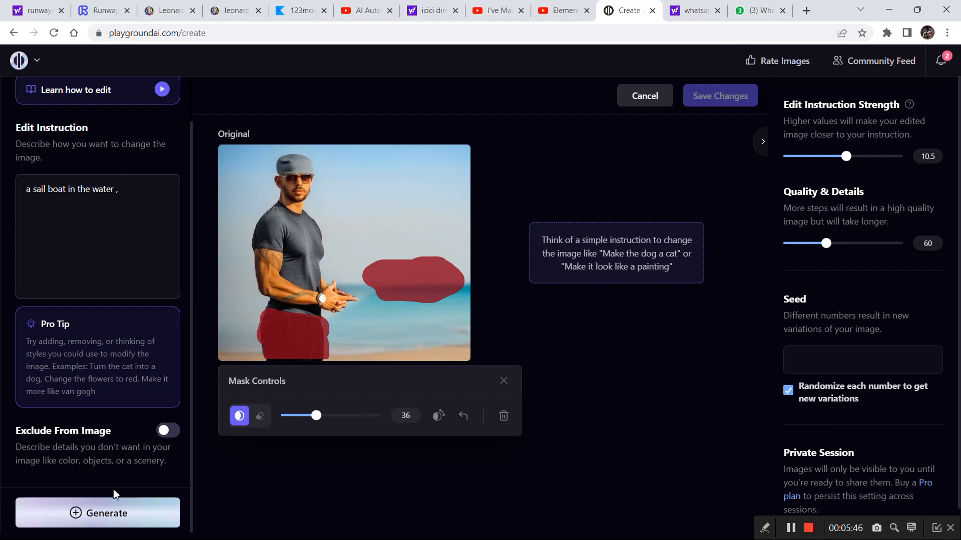
left_click(116, 512)
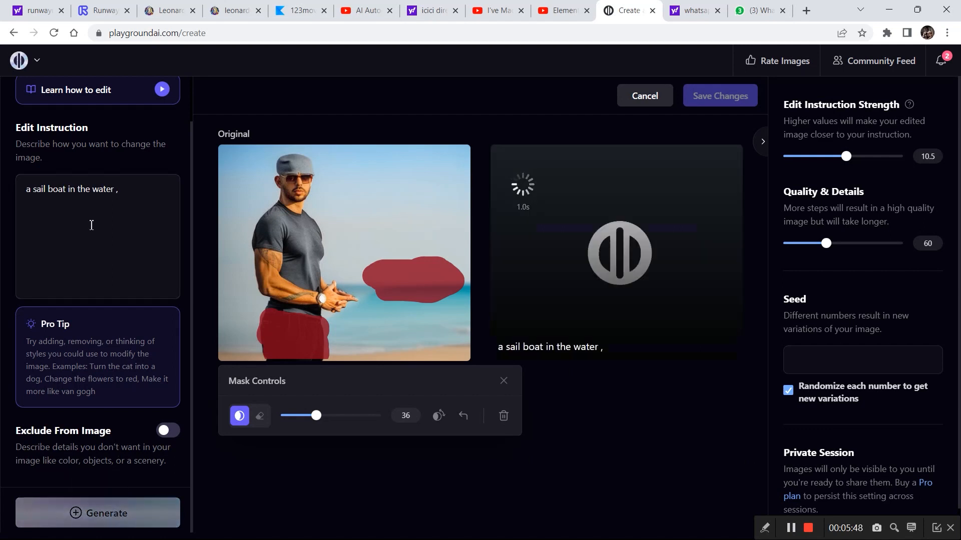
left_click(794, 529)
left_click(791, 528)
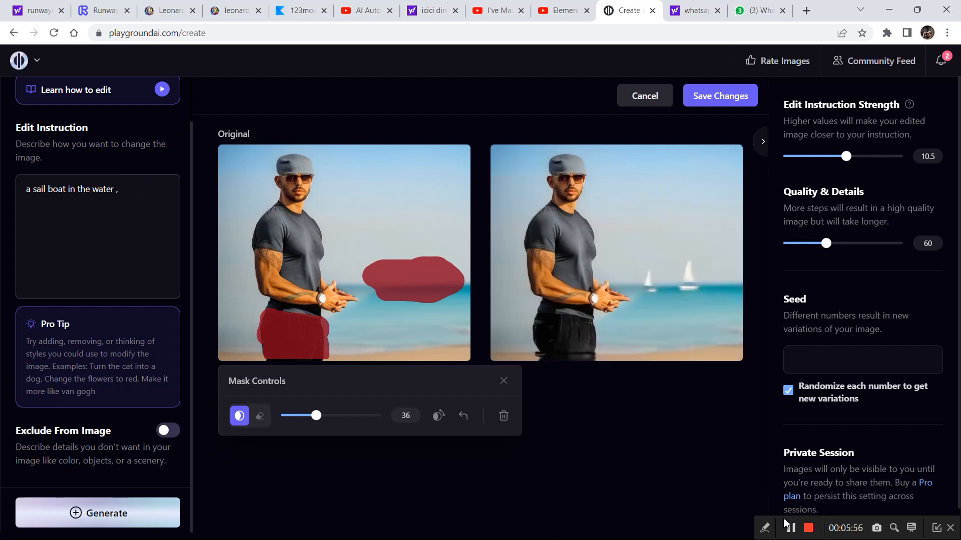
- Extend the edit instruction with "4K , octane render", set its strength to 12.5 and quality to 65, and generate the image again
left_click(791, 528)
type("4K , octane render")
left_click(791, 529)
left_click(846, 157)
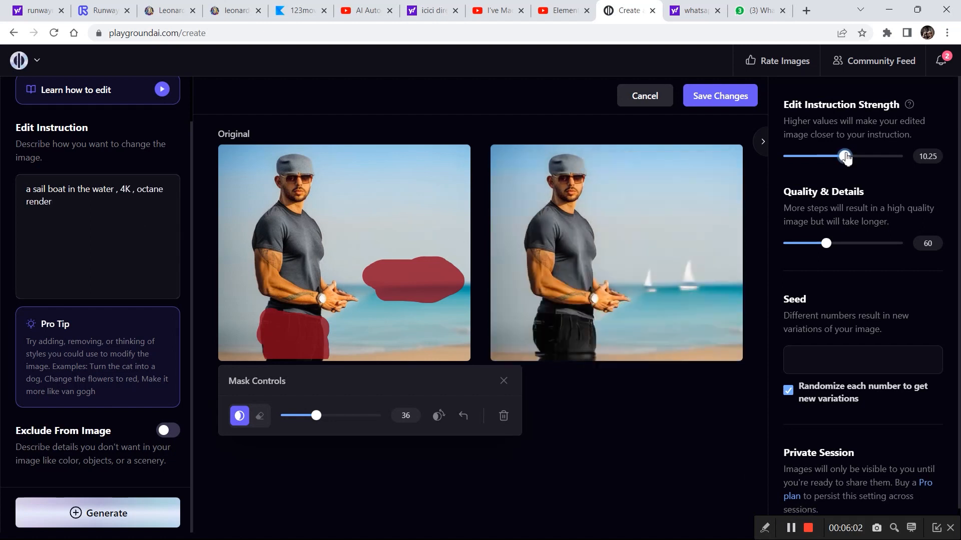
left_click_drag(847, 157, 860, 160)
left_click_drag(826, 244, 830, 250)
left_click(125, 525)
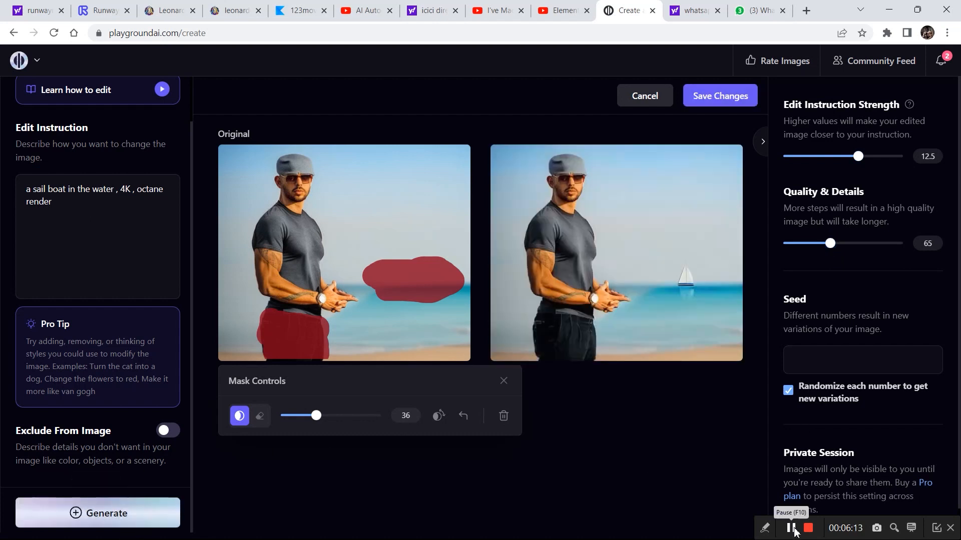
- Enable the Exclude From Image option without entering any terms, and save the changes to the edited beach photo
mouse_move(711, 292)
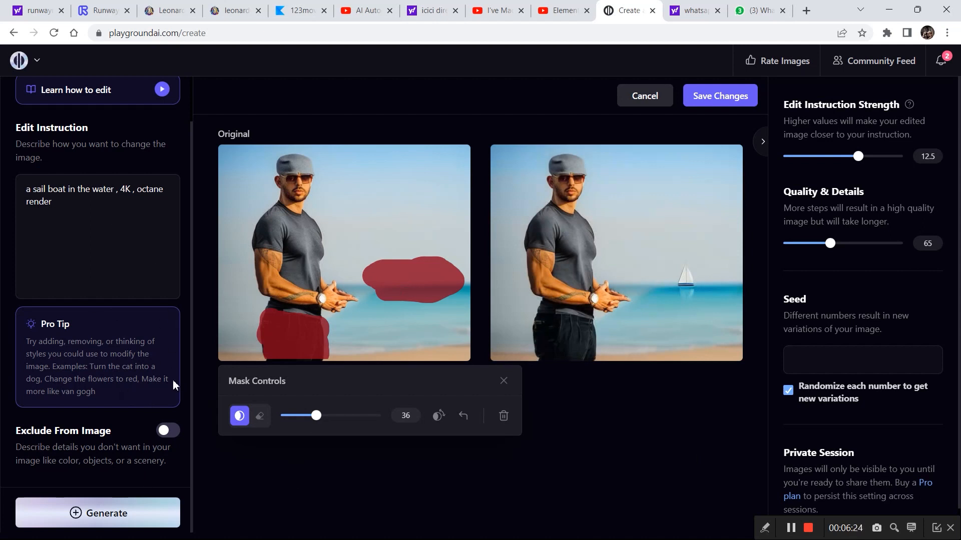
left_click(168, 431)
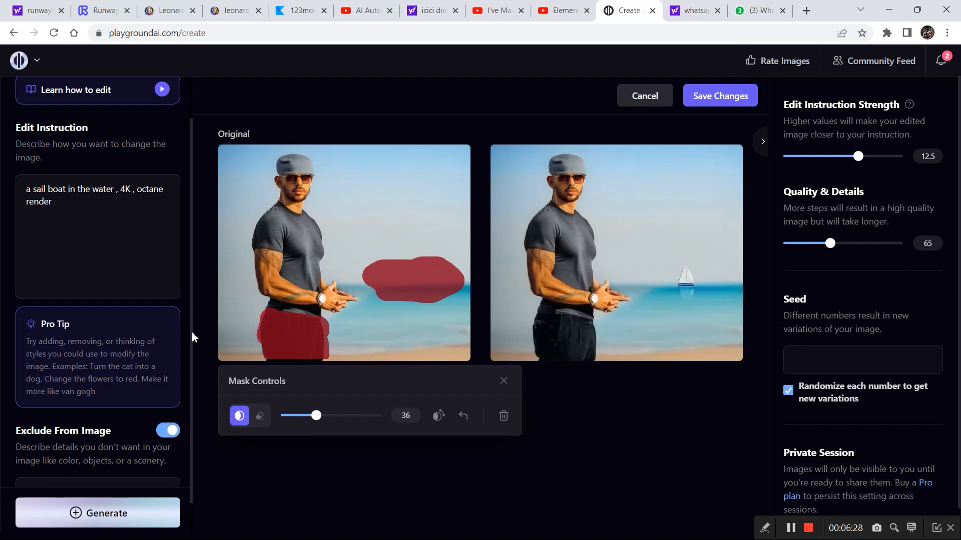
scroll(191, 331, "down", 2)
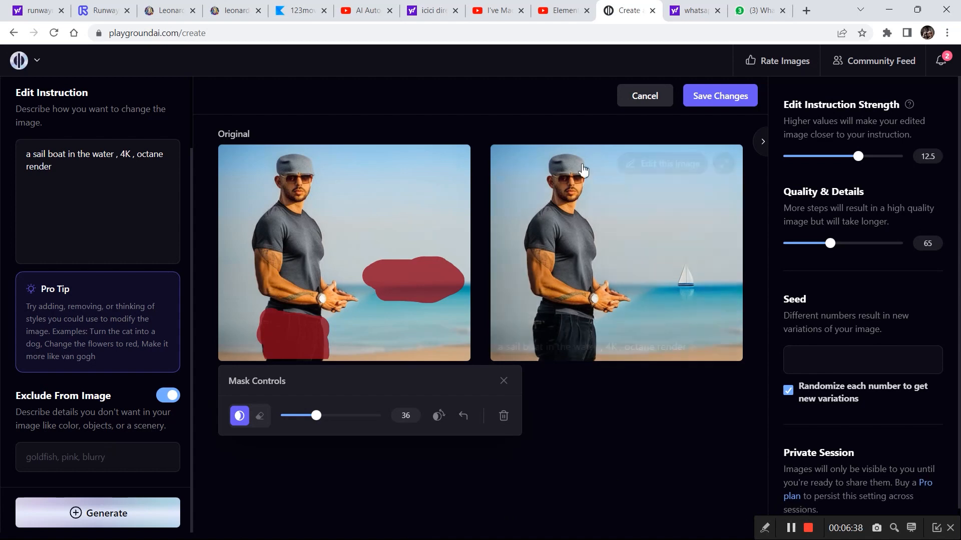
left_click(710, 100)
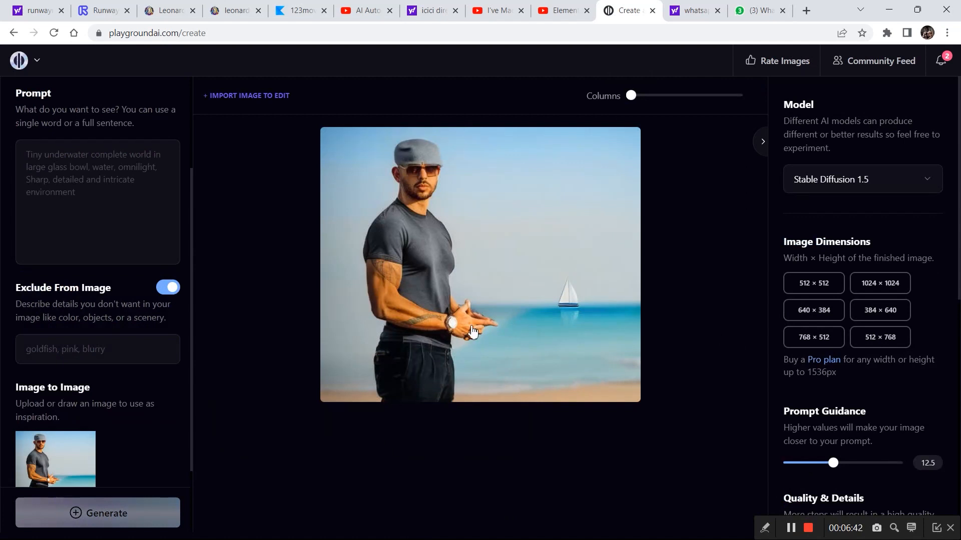
- Import the river photo BiyaRiver.jpg from Downloads for editing
mouse_move(367, 150)
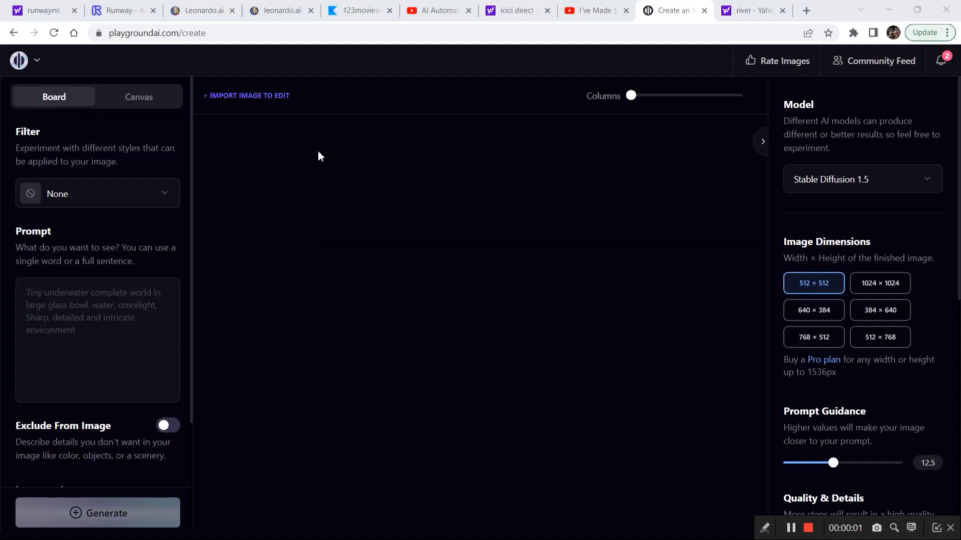
left_click(247, 96)
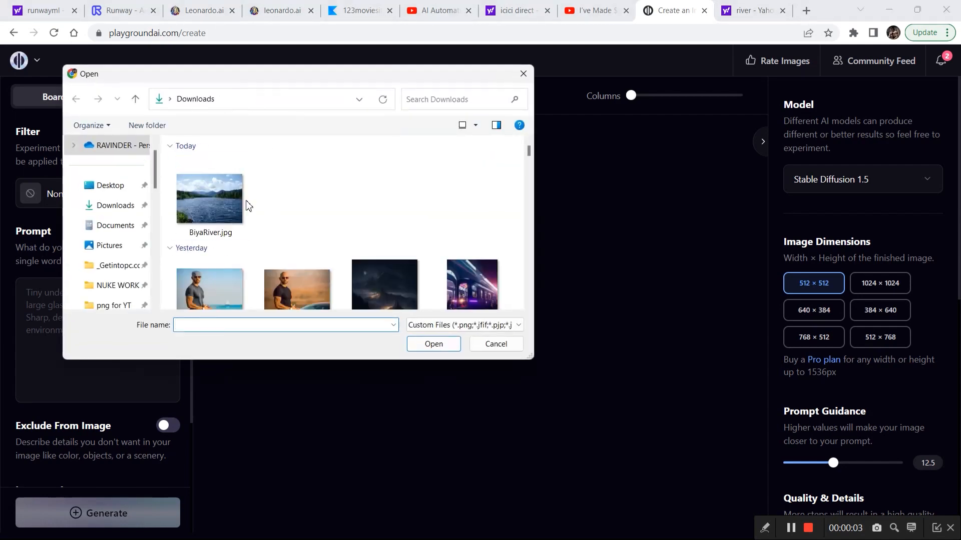
double_click(214, 182)
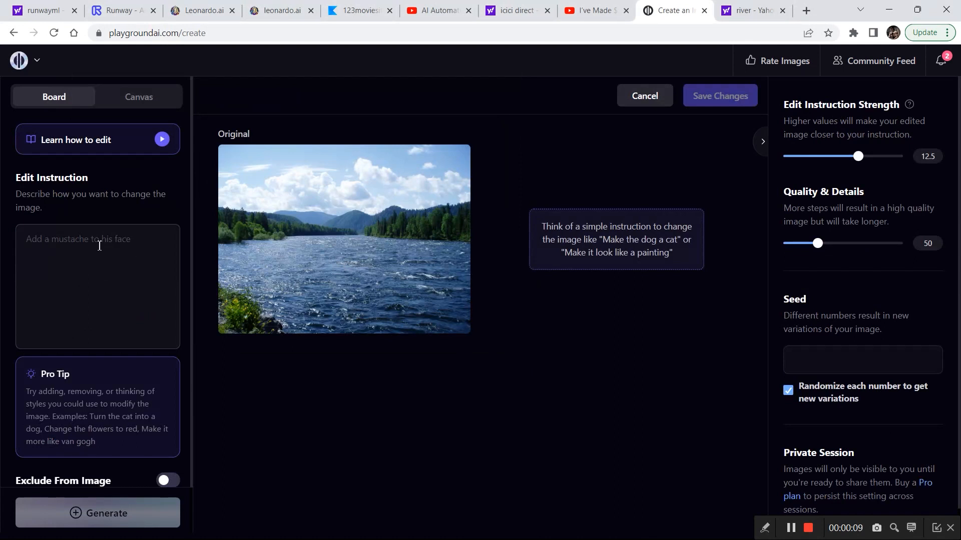
- Generate an edited version of the whole river photo with the instruction "convert the scene into evening"
mouse_move(407, 173)
type("convert the scene into evening")
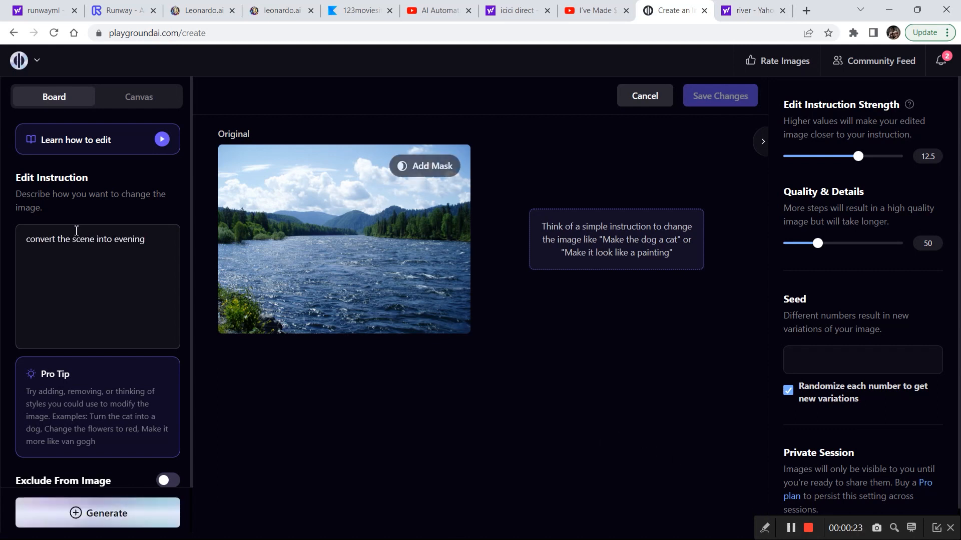
left_click(133, 514)
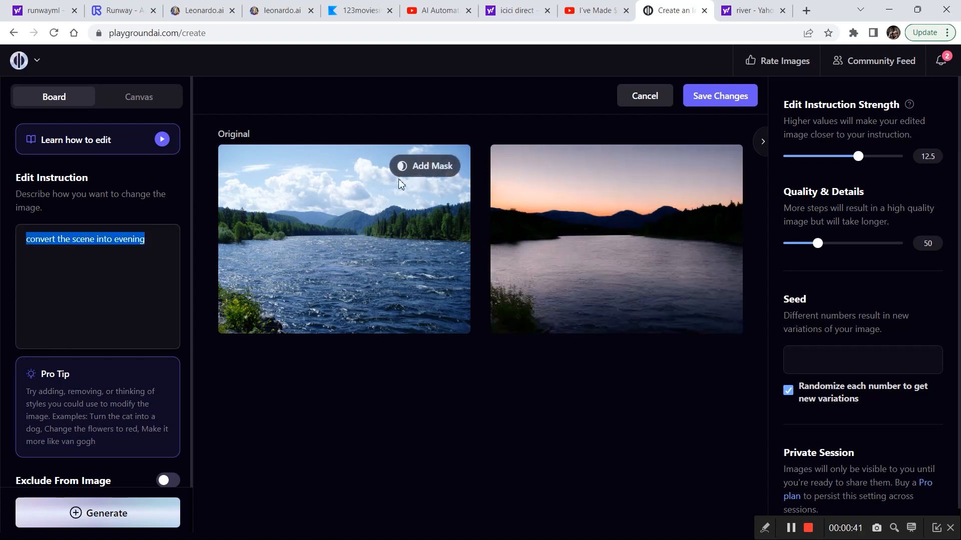
- Mask the river water in the original photo and generate "convert the lake water into red color"
left_click(423, 167)
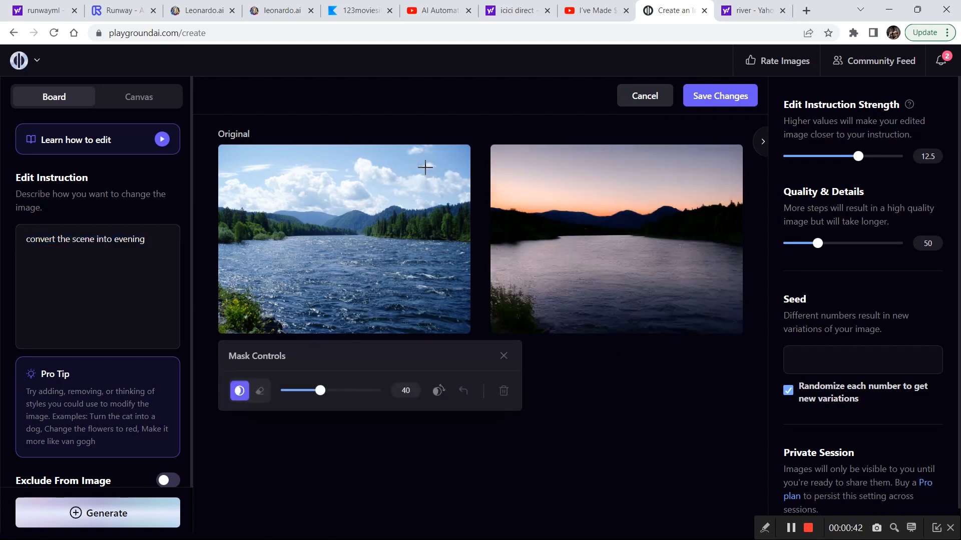
mouse_move(288, 272)
left_mouse_down()
mouse_move(314, 322)
mouse_move(289, 303)
mouse_move(312, 332)
mouse_move(231, 276)
mouse_move(228, 255)
mouse_move(266, 253)
mouse_move(282, 275)
mouse_move(258, 273)
mouse_move(308, 273)
mouse_move(280, 254)
mouse_move(343, 246)
mouse_move(471, 256)
mouse_move(339, 264)
mouse_move(474, 275)
mouse_move(380, 275)
mouse_move(423, 291)
mouse_move(302, 271)
mouse_move(404, 304)
mouse_move(322, 294)
mouse_move(334, 330)
mouse_move(433, 336)
mouse_move(440, 308)
mouse_move(418, 296)
mouse_move(441, 292)
mouse_move(453, 320)
mouse_move(475, 320)
left_mouse_up()
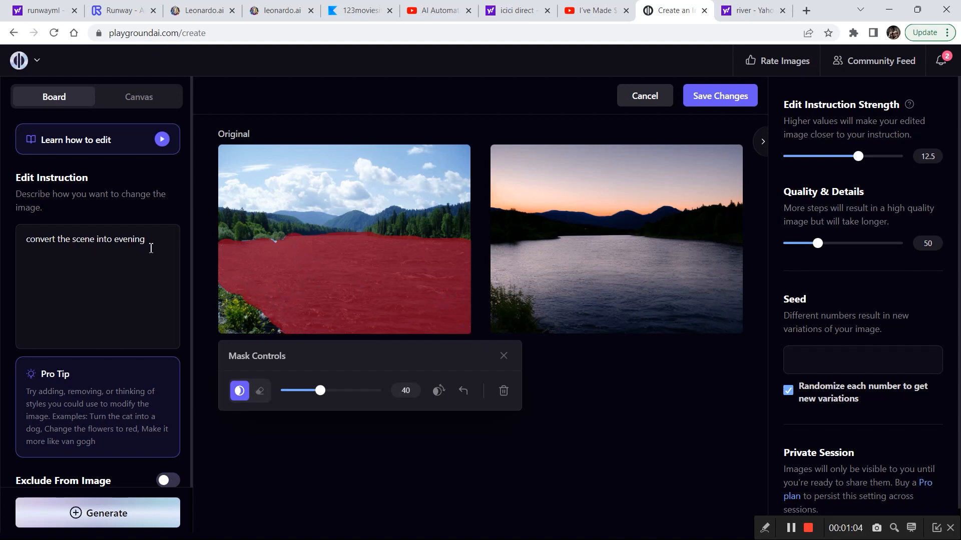
triple_click(52, 250)
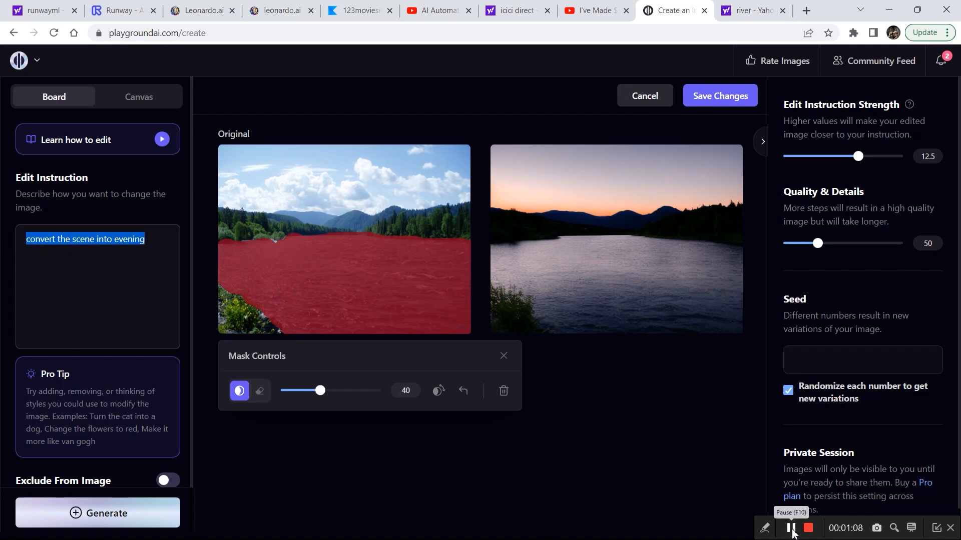
left_click(791, 528)
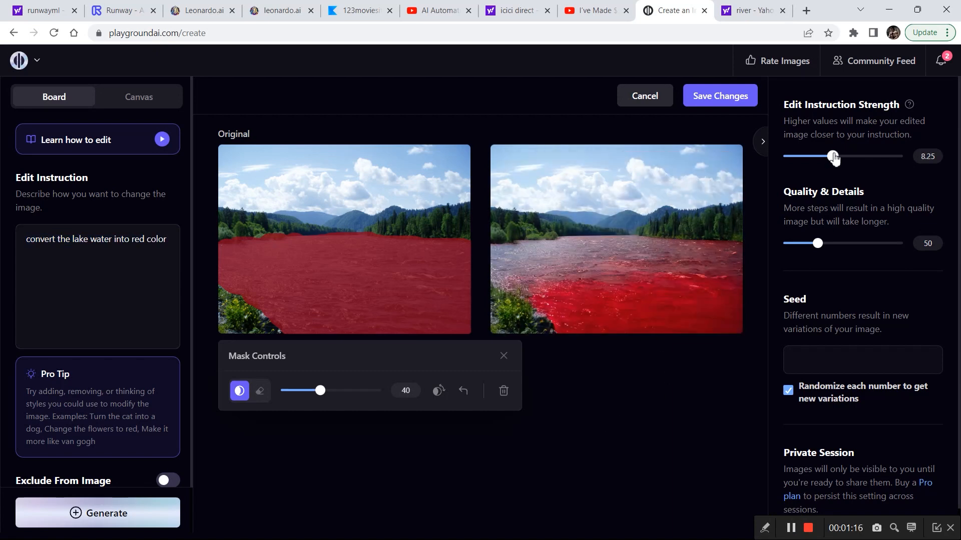
- Lower the edit instruction strength to 6 and generate the red water again
left_click_drag(835, 159, 822, 159)
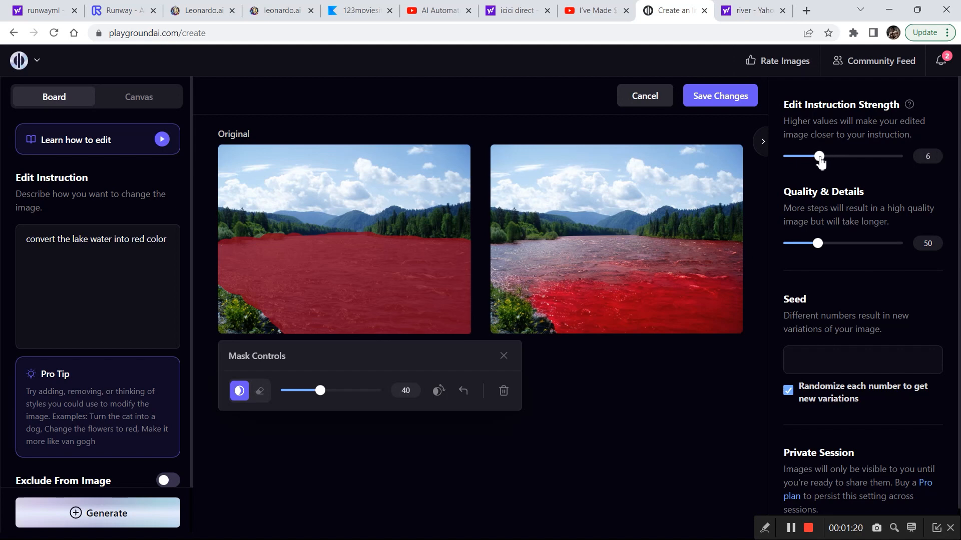
left_click(177, 511)
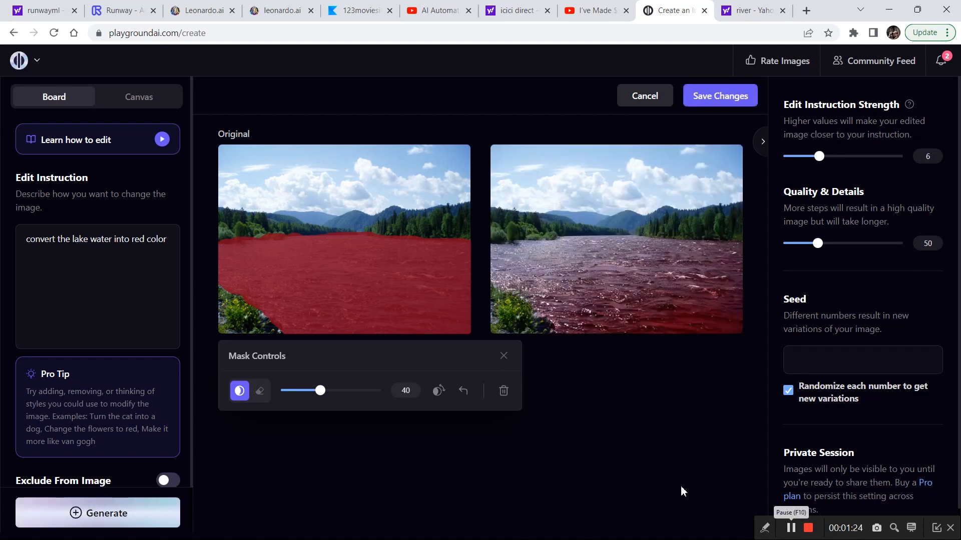
mouse_move(559, 286)
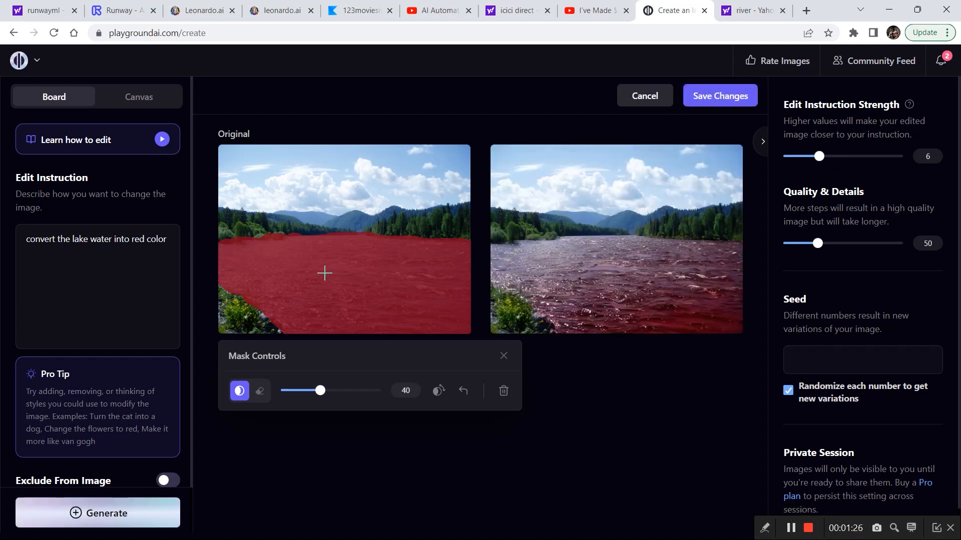
- Replace the water mask with one over the whole sky and generate "intergalactic sky with space ships and planets"
left_click(463, 392)
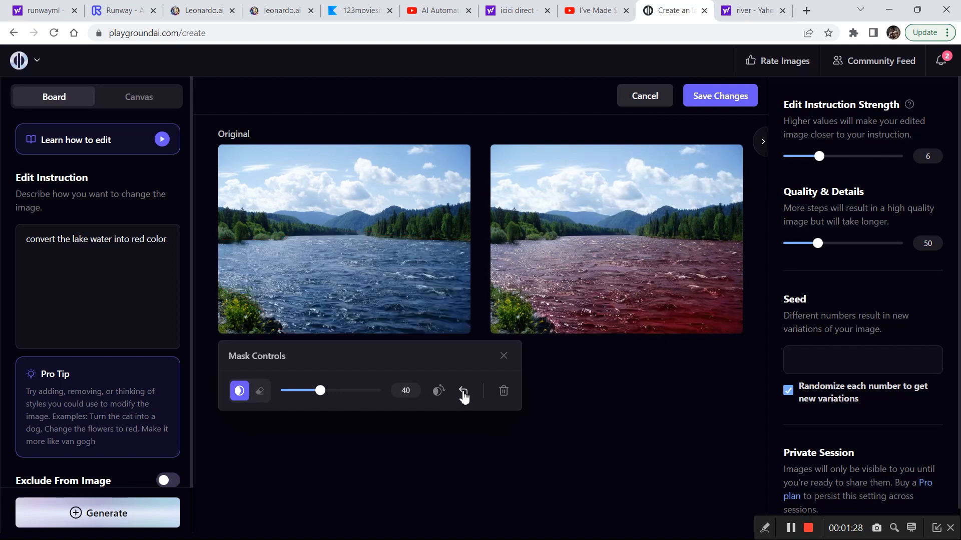
mouse_move(245, 150)
left_mouse_down()
mouse_move(287, 159)
mouse_move(386, 146)
mouse_move(350, 159)
mouse_move(465, 167)
mouse_move(466, 181)
mouse_move(447, 194)
mouse_move(469, 194)
mouse_move(263, 211)
mouse_move(225, 199)
mouse_move(229, 185)
mouse_move(194, 164)
mouse_move(278, 189)
mouse_move(327, 166)
mouse_move(333, 179)
mouse_move(304, 177)
mouse_move(338, 175)
mouse_move(344, 191)
mouse_move(387, 188)
left_mouse_up()
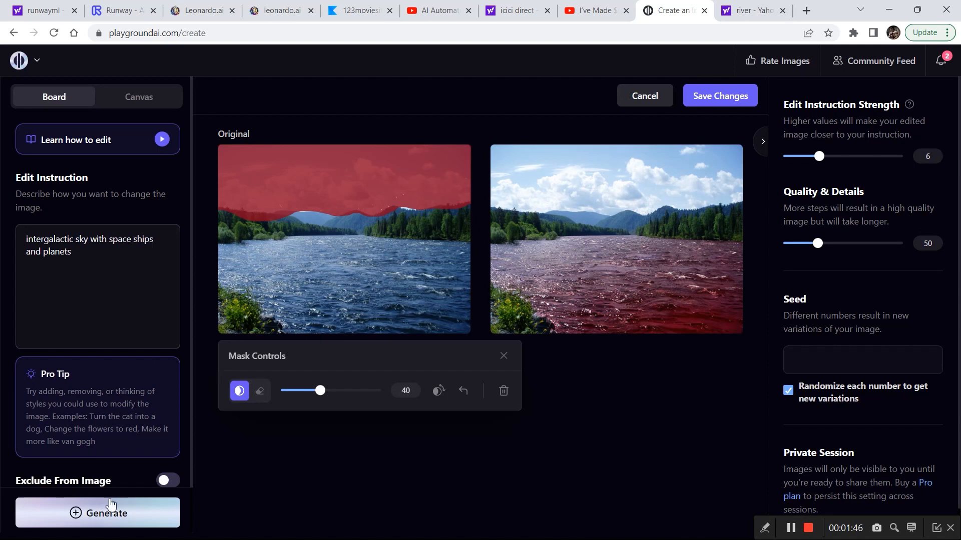
left_click(106, 504)
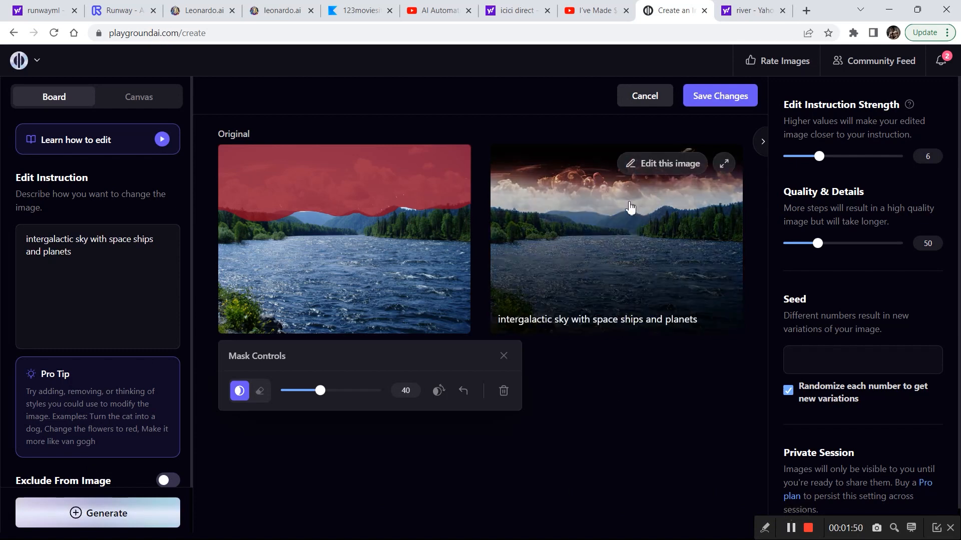
- Regenerate the intergalactic sky with the edit instruction strength set to 8, and undo the sky mask
left_click_drag(819, 157, 834, 158)
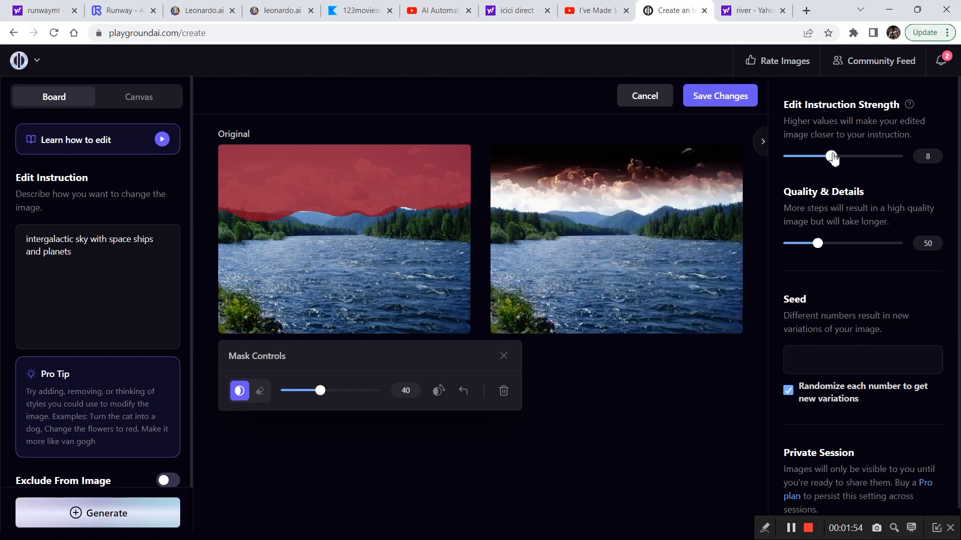
left_click(145, 516)
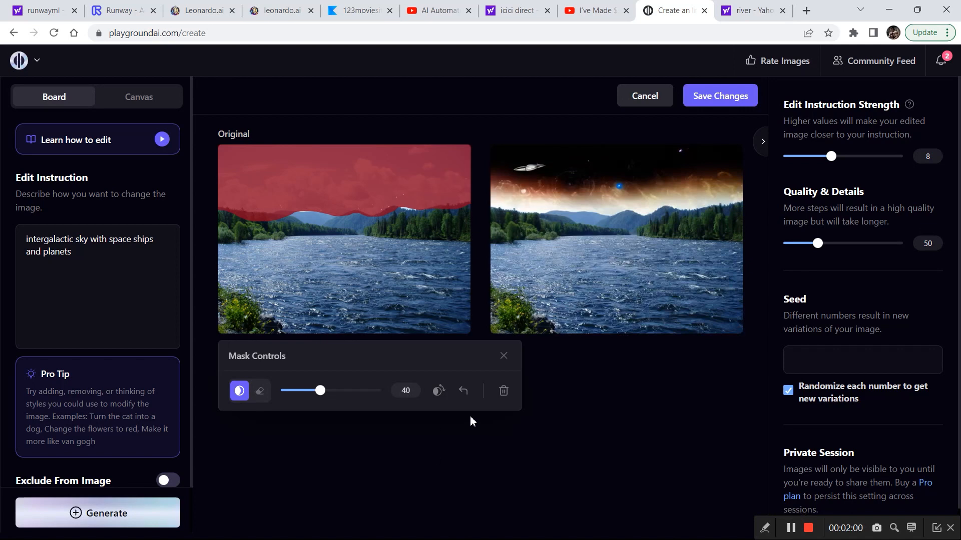
left_click(461, 390)
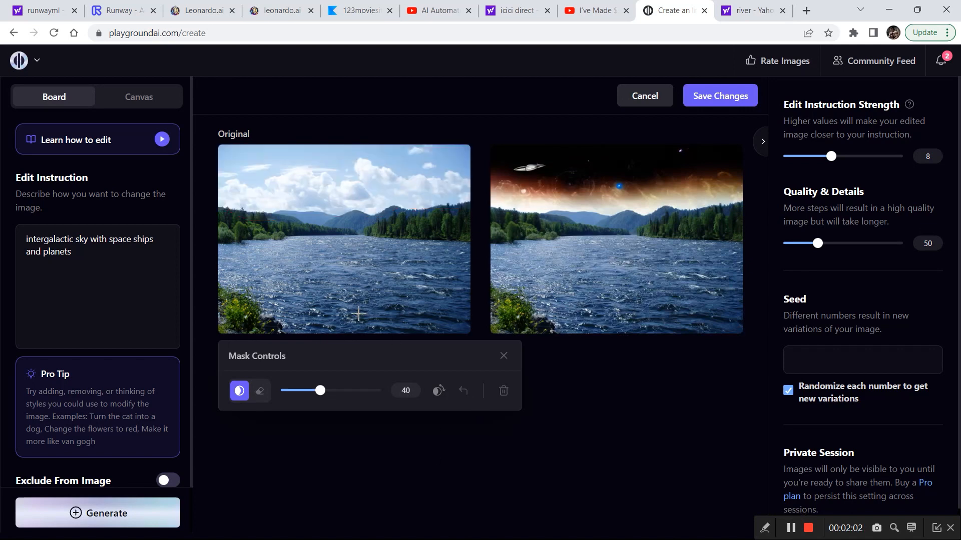
- Mask the river in the intergalactic-sky version and generate "turn the water into hot molten lava" with the edit instruction strength at 10
mouse_move(725, 193)
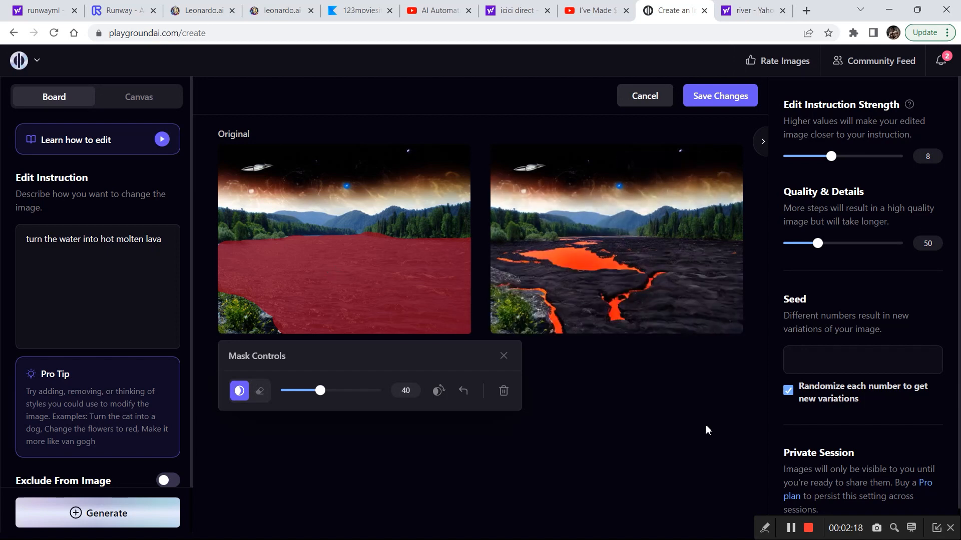
left_click_drag(831, 156, 845, 164)
left_click(115, 521)
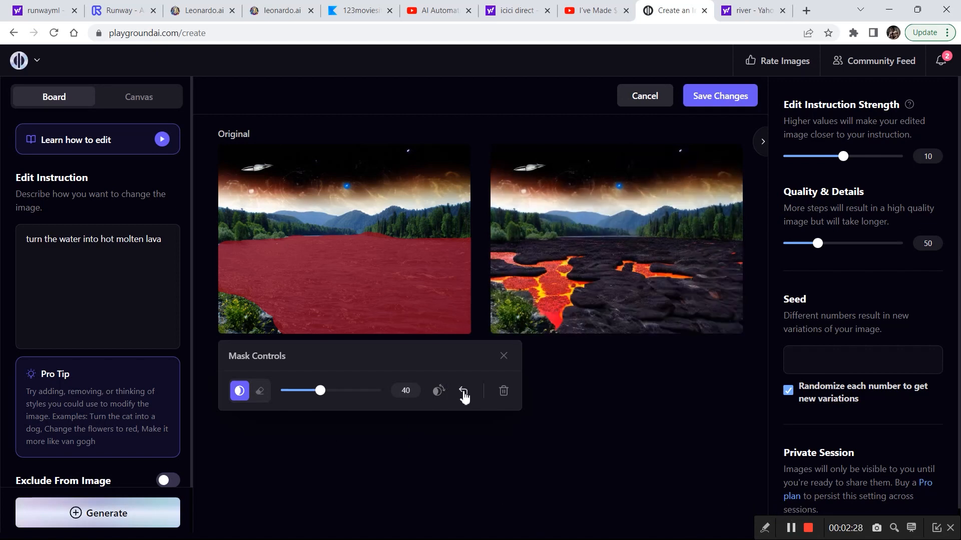
- Mask the plants and trees in the lava result with brush size 23 and generate "convert the plants and trees into dead rotten dried up trees and plants"
left_click(671, 164)
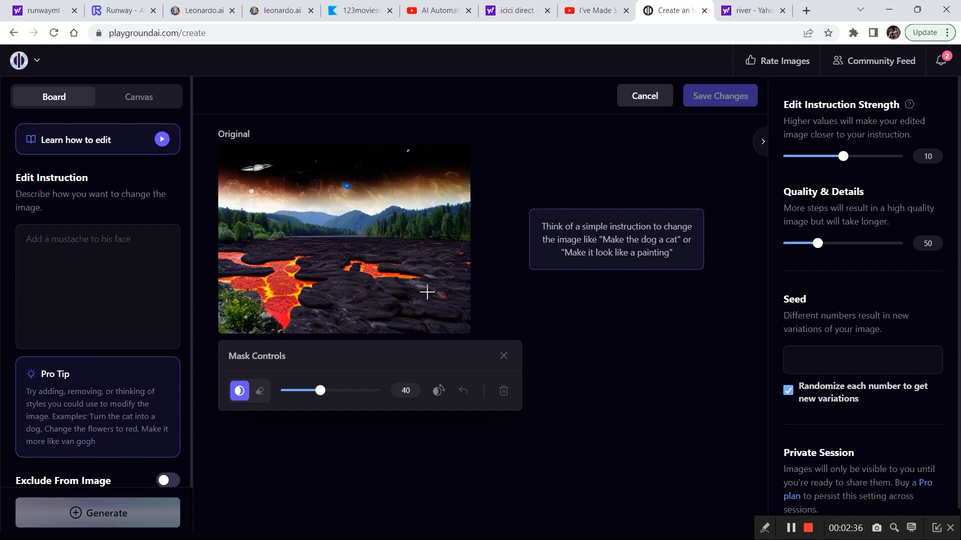
left_click_drag(320, 390, 302, 391)
mouse_move(257, 332)
left_mouse_down()
mouse_move(253, 300)
mouse_move(228, 299)
mouse_move(224, 332)
left_mouse_up()
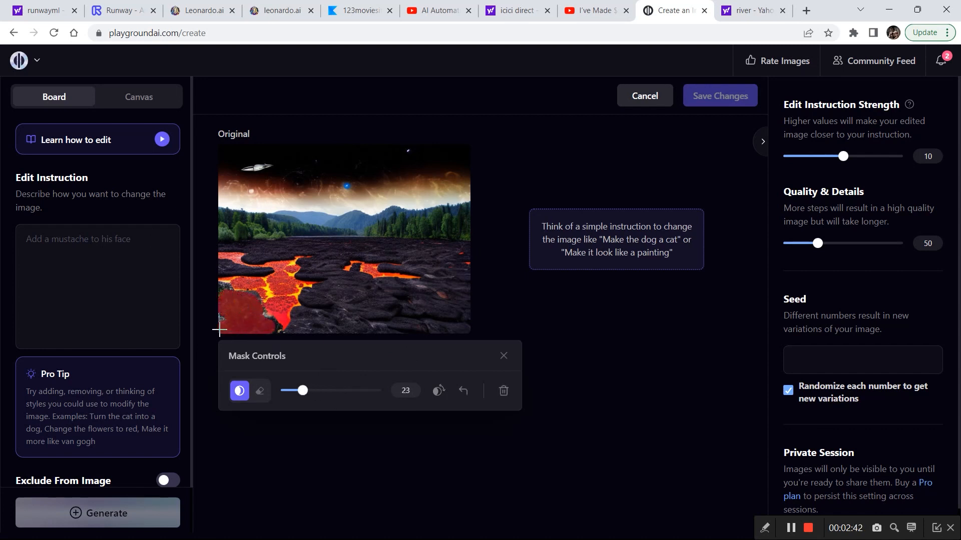
mouse_move(231, 226)
left_mouse_down()
mouse_move(279, 233)
mouse_move(226, 215)
mouse_move(294, 231)
mouse_move(302, 232)
mouse_move(281, 222)
mouse_move(472, 234)
mouse_move(452, 221)
mouse_move(415, 229)
mouse_move(424, 236)
mouse_move(398, 228)
mouse_move(470, 212)
mouse_move(429, 214)
left_mouse_up()
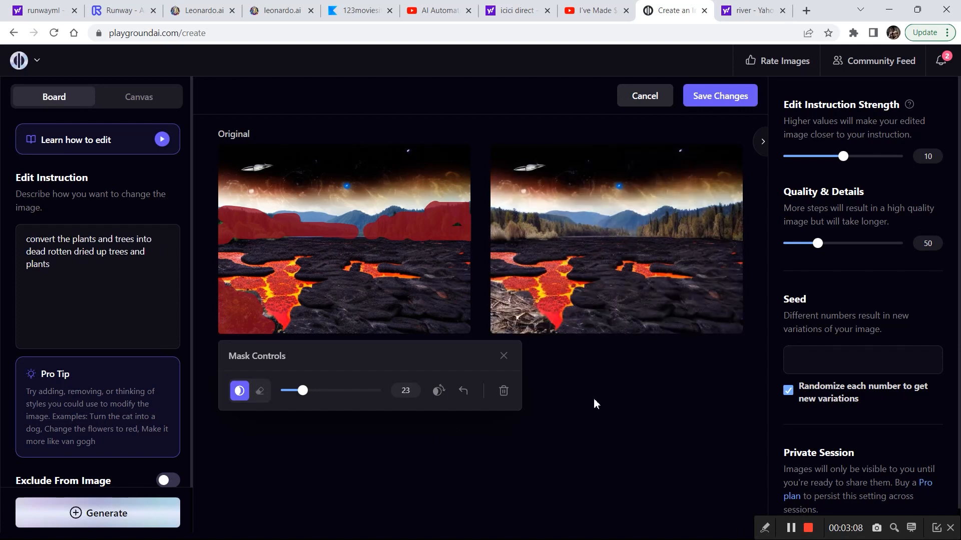
- Take the dried-up trees result into editing and undo all of its remaining mask strokes
mouse_move(647, 242)
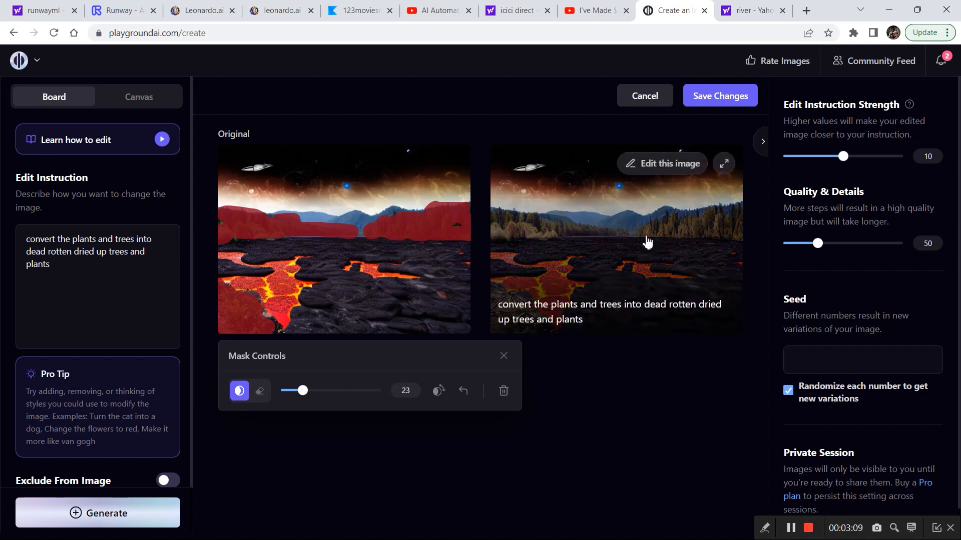
left_click(664, 170)
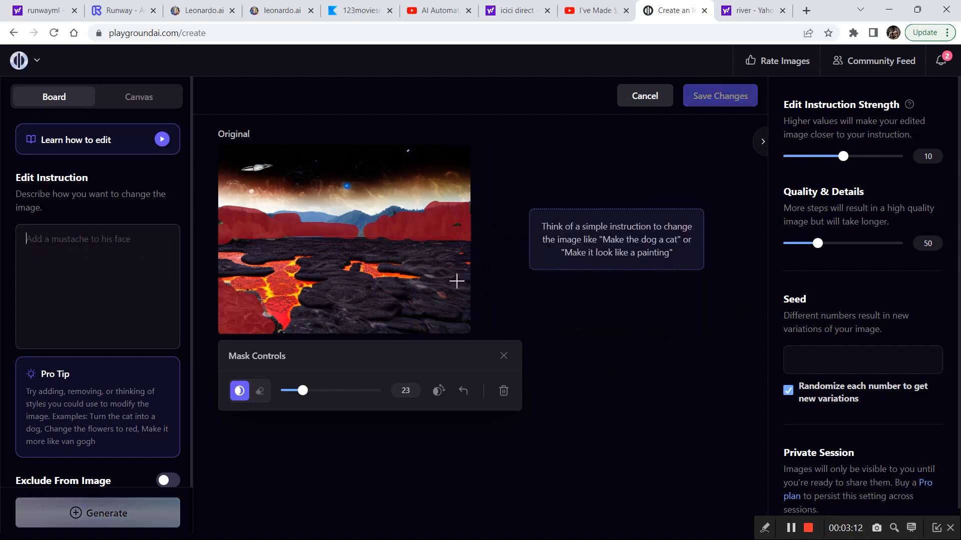
left_click(461, 393)
left_click(461, 395)
left_click(462, 394)
left_click(461, 394)
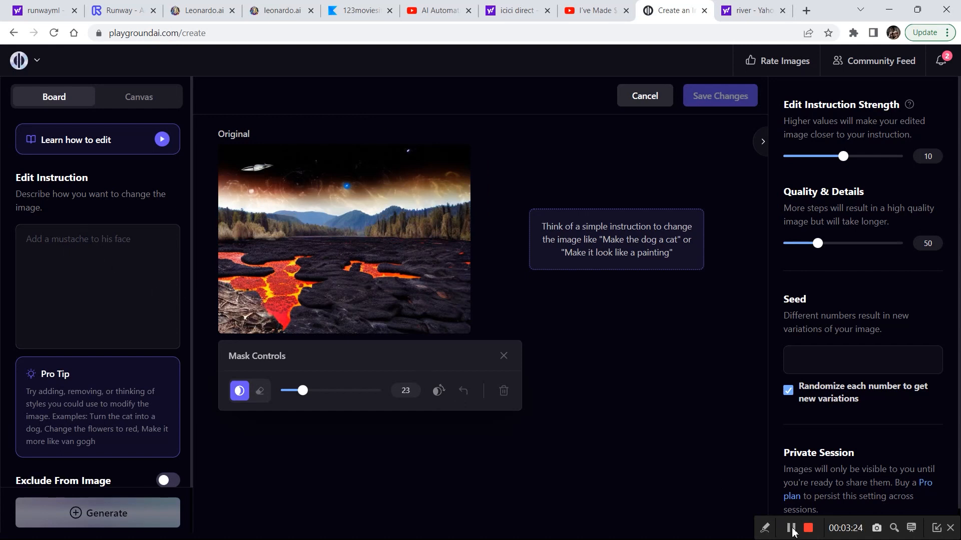
- Mask the photo's lower-left foreground and generate "dead bushy plant" with the edit instruction strength at 11.5
left_click(791, 528)
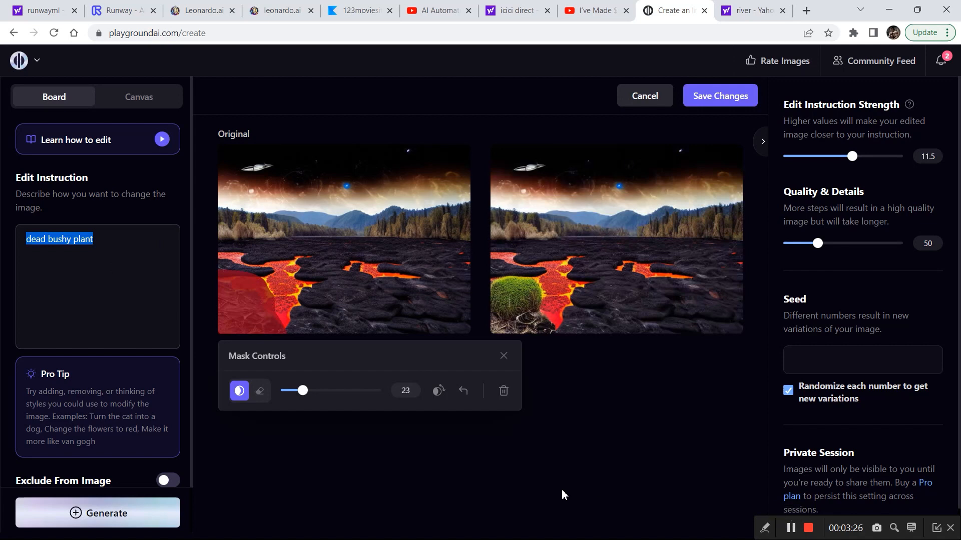
- Take the "dead bushy plant" result into editing and undo its leftover mask strokes
mouse_move(665, 205)
left_click(649, 172)
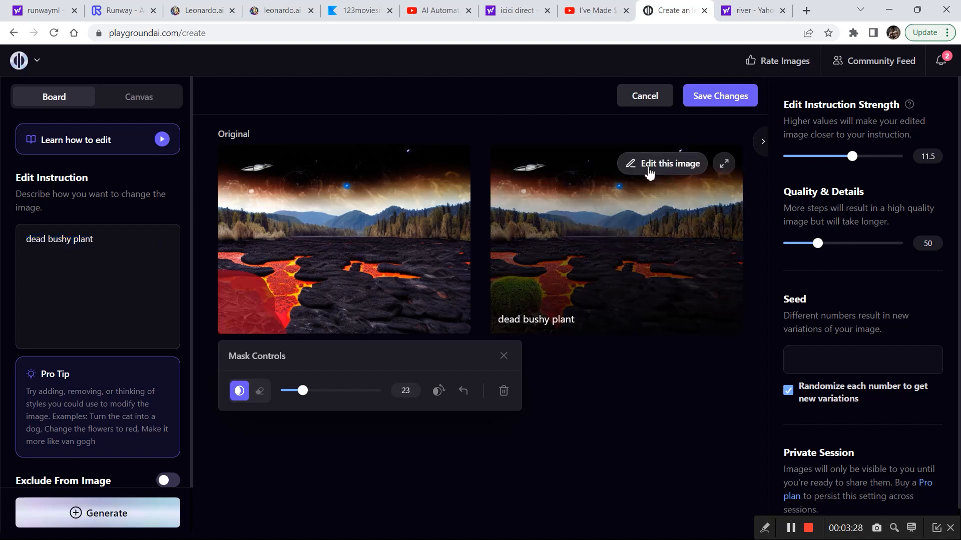
left_click(463, 391)
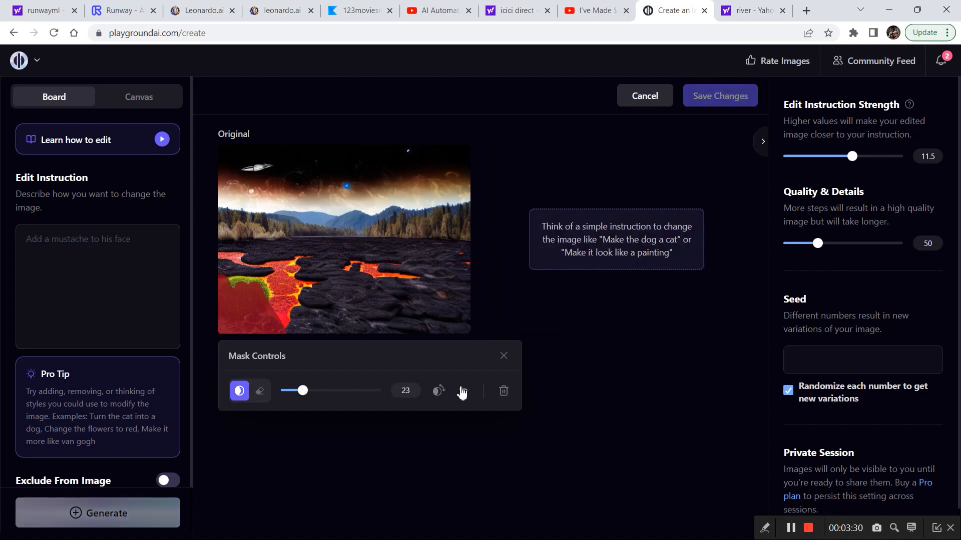
left_click(463, 391)
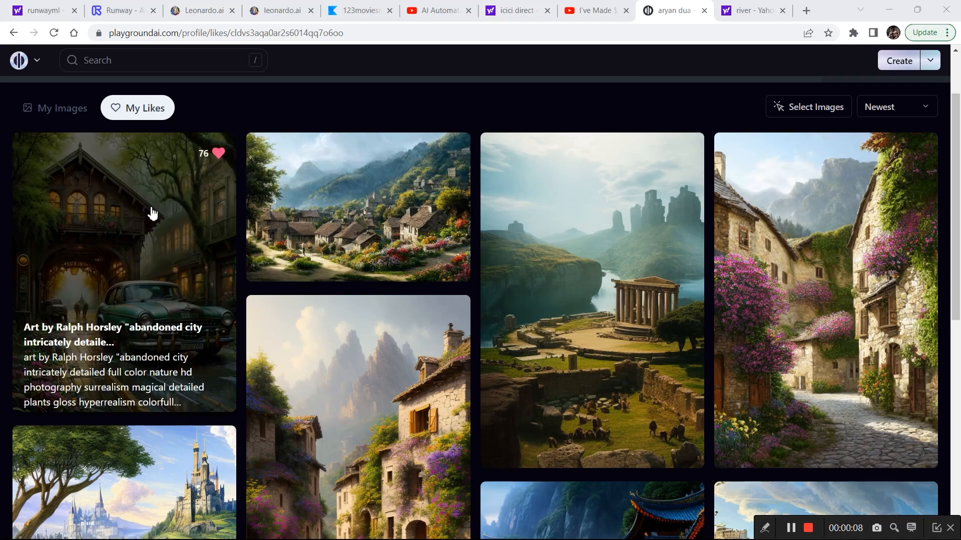
- Open the liked "abandoned city" artwork with the green car on a canvas, enlarging and re-centring it
left_click(150, 208)
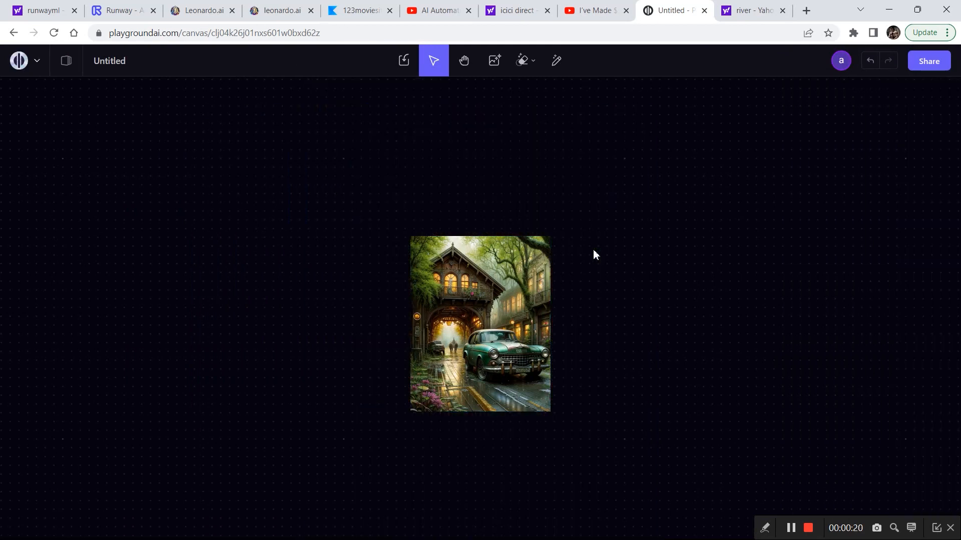
left_click(549, 238)
left_click_drag(550, 236, 668, 150)
left_click_drag(556, 188, 481, 241)
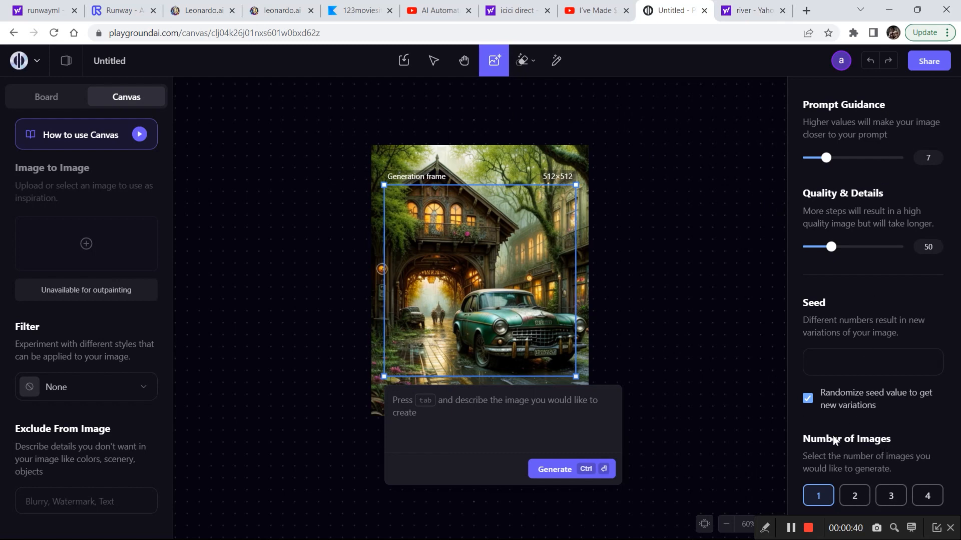
- Try generating with 2 images and restore the number of images to 1
left_click(856, 497)
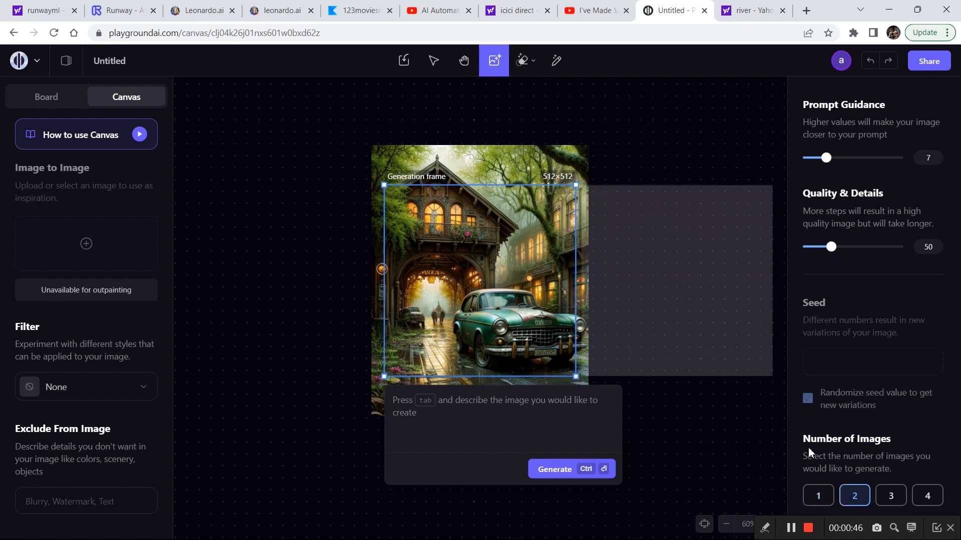
left_click(822, 501)
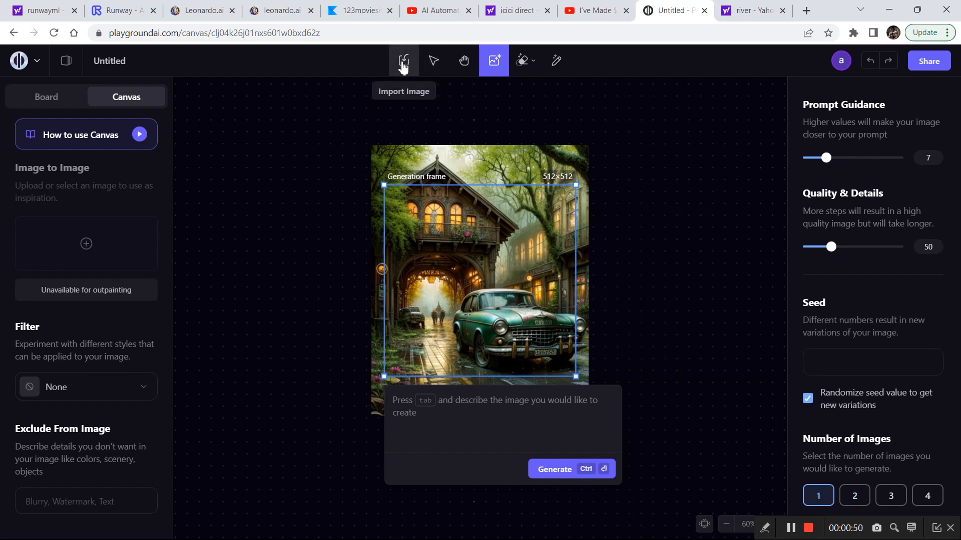
- Reposition the car artwork on the canvas and place the 512×512 generation frame over its lower part
left_click(429, 70)
left_click(440, 195)
left_click_drag(440, 195, 400, 197)
left_click(463, 60)
left_click_drag(472, 215, 459, 244)
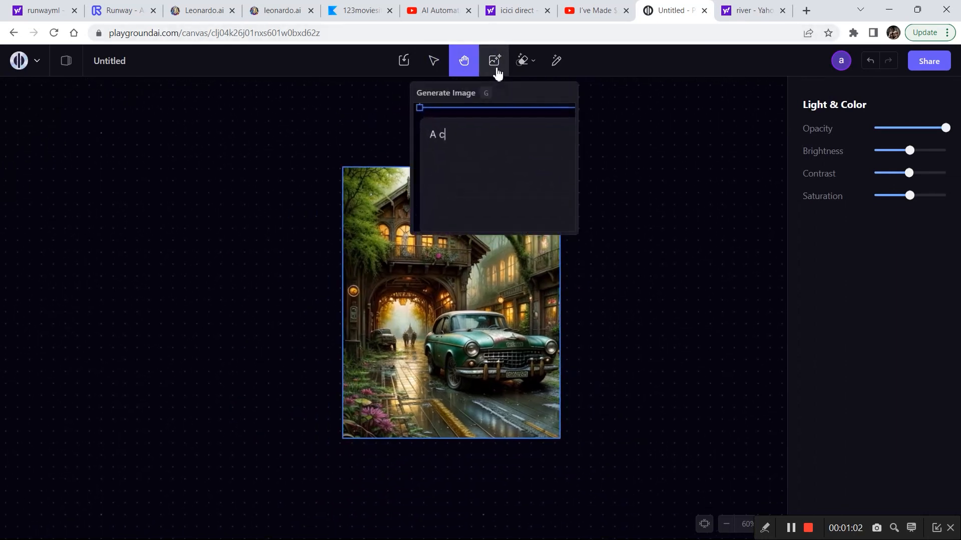
left_click(496, 71)
left_click_drag(478, 280, 332, 247)
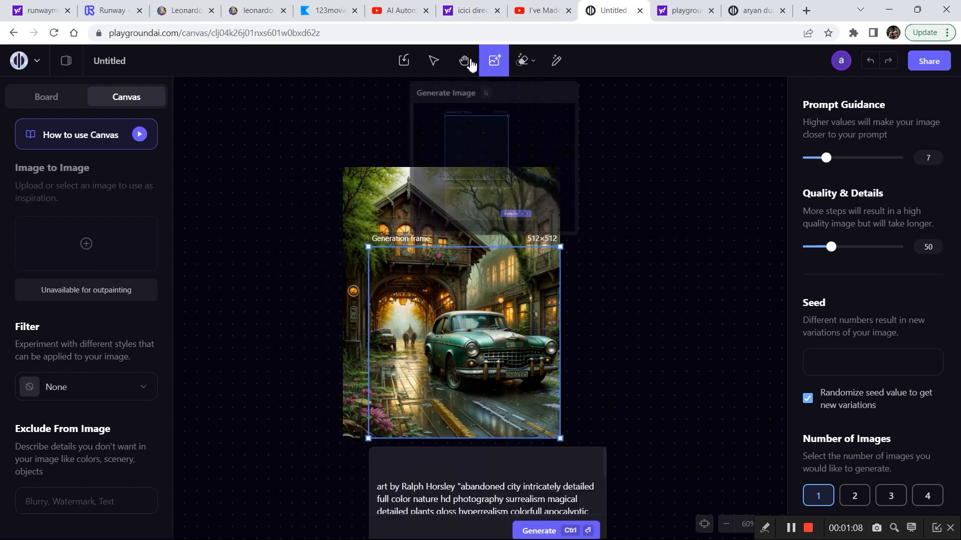
- Remove the background from the car artwork and undo the removal
left_click(463, 206)
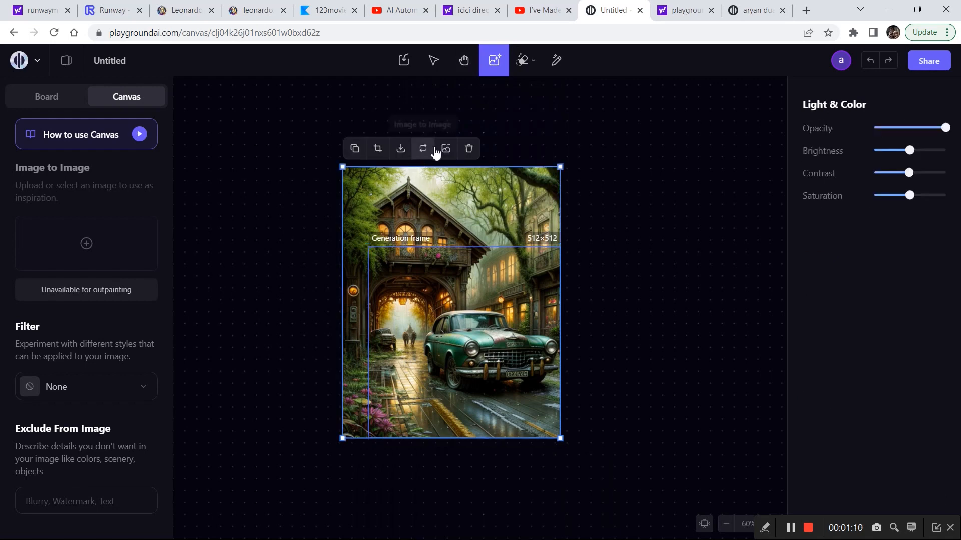
left_click(468, 333)
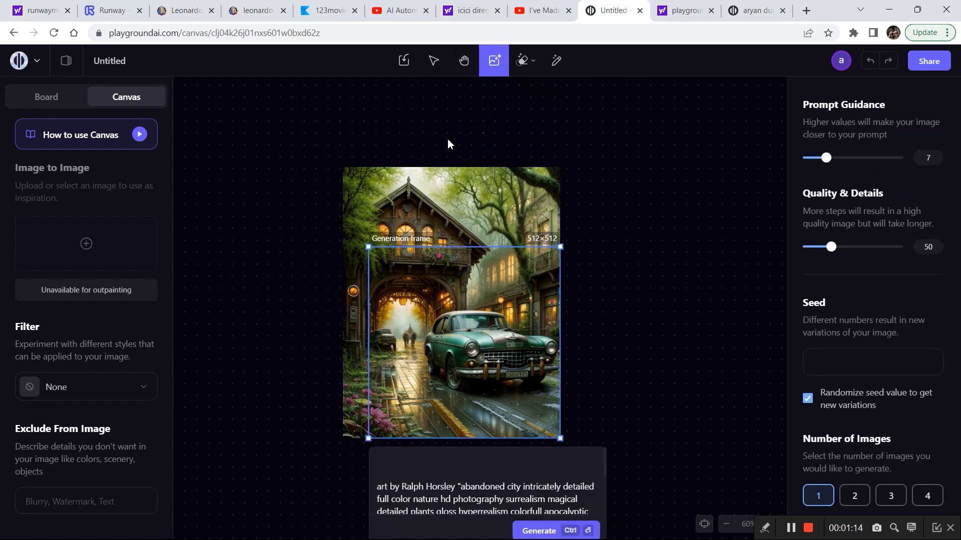
left_click(425, 223)
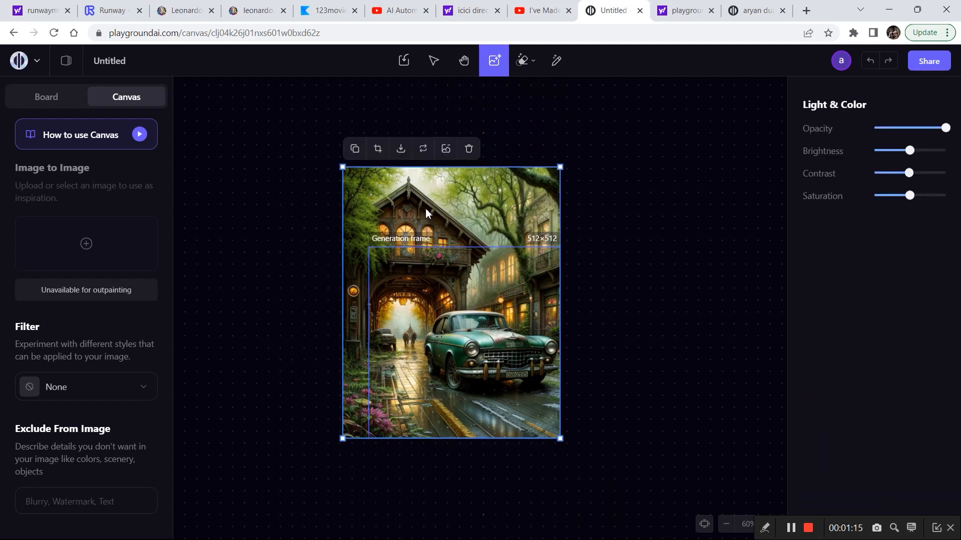
left_click(446, 149)
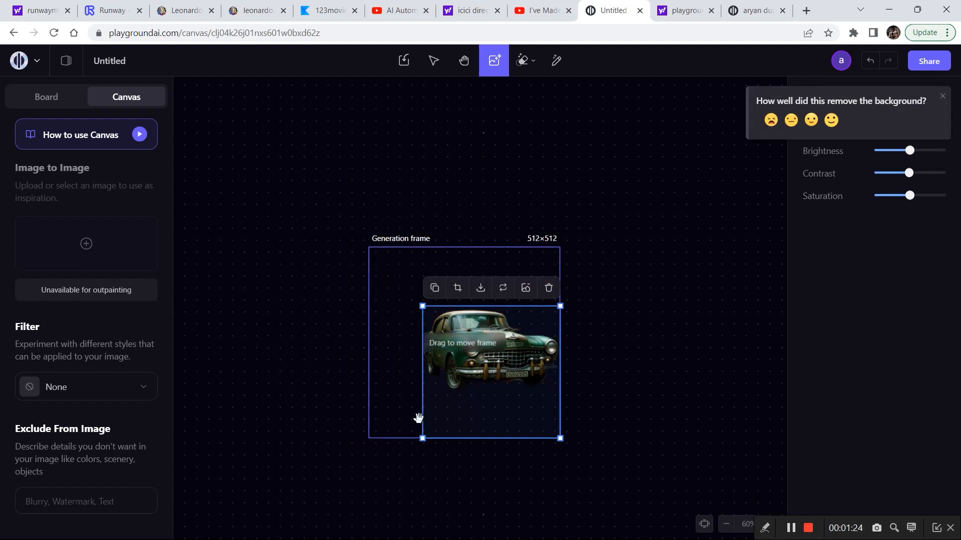
left_click(870, 61)
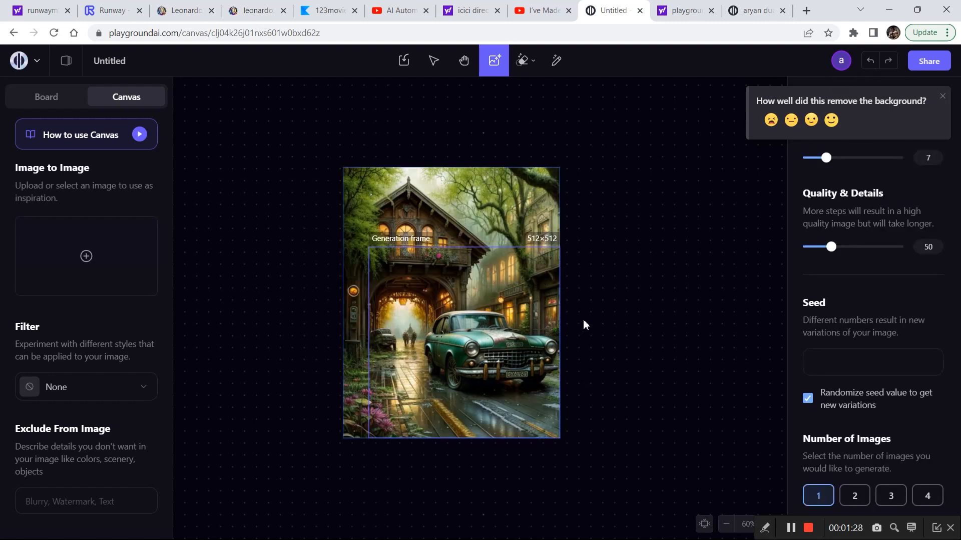
- Move the generation frame upward so it covers the timber house and the green car
left_click_drag(456, 275, 450, 222)
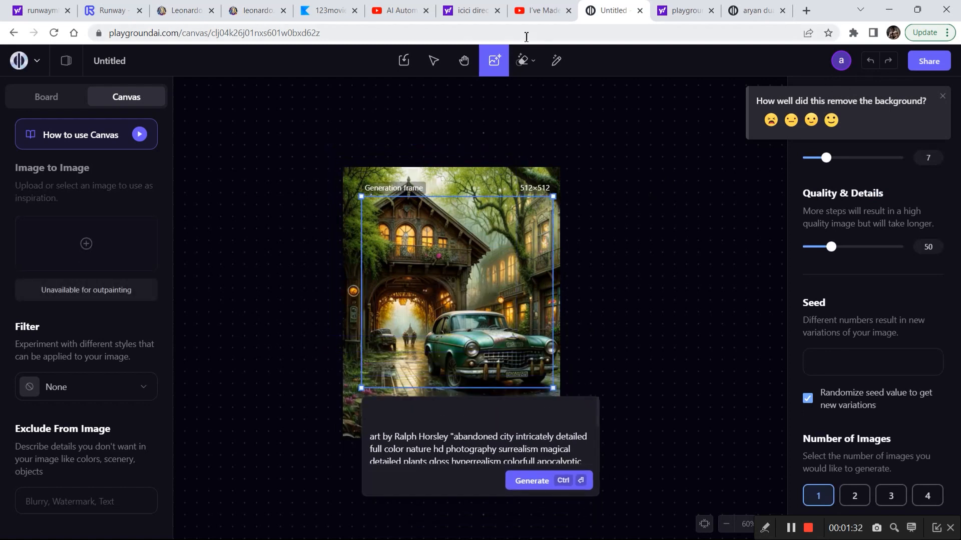
- Erase the timber house using the object eraser's auto-segmentation and undo the erasure
left_click(522, 60)
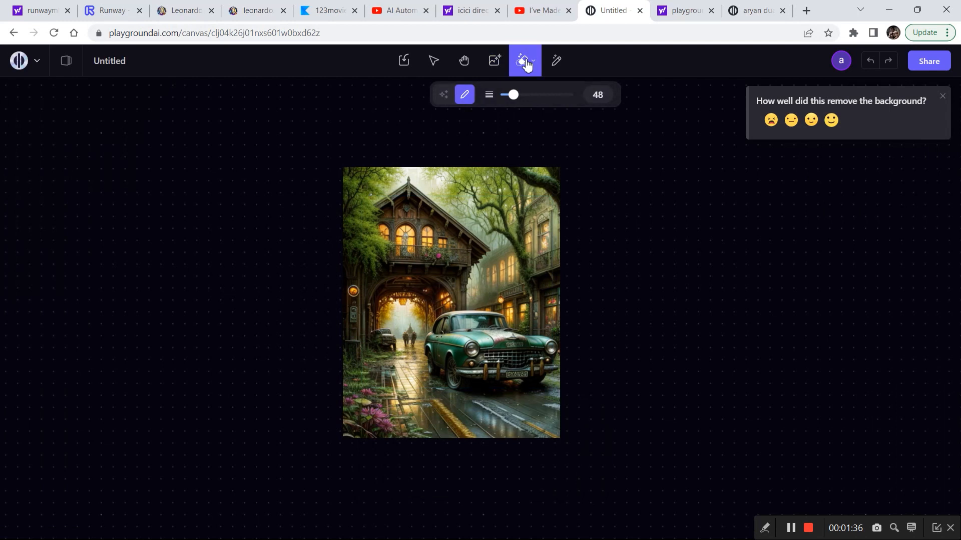
left_click(443, 94)
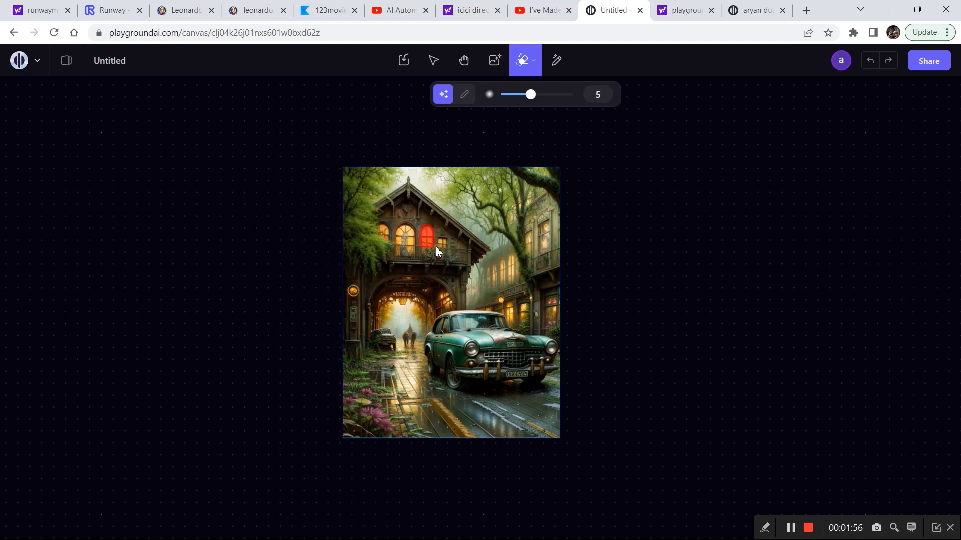
left_click(440, 258)
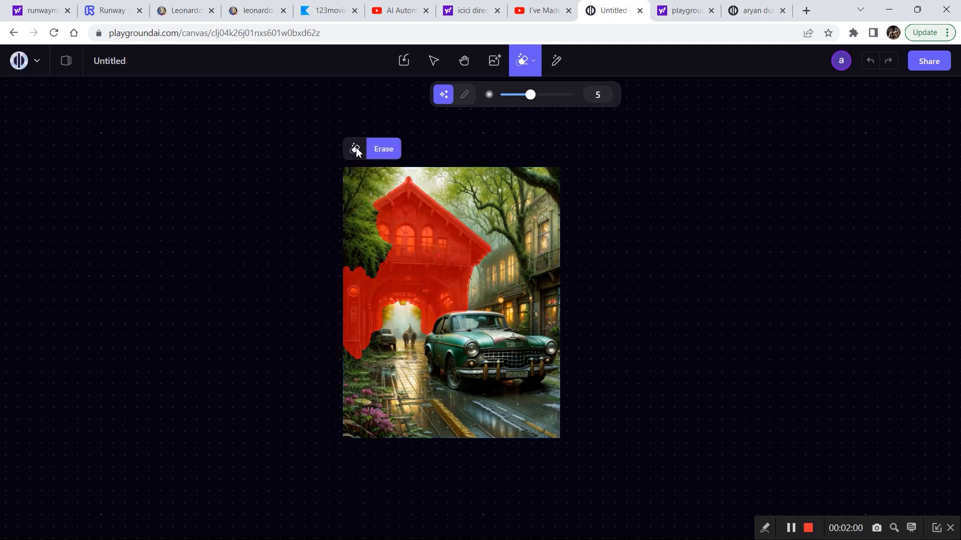
left_click(381, 150)
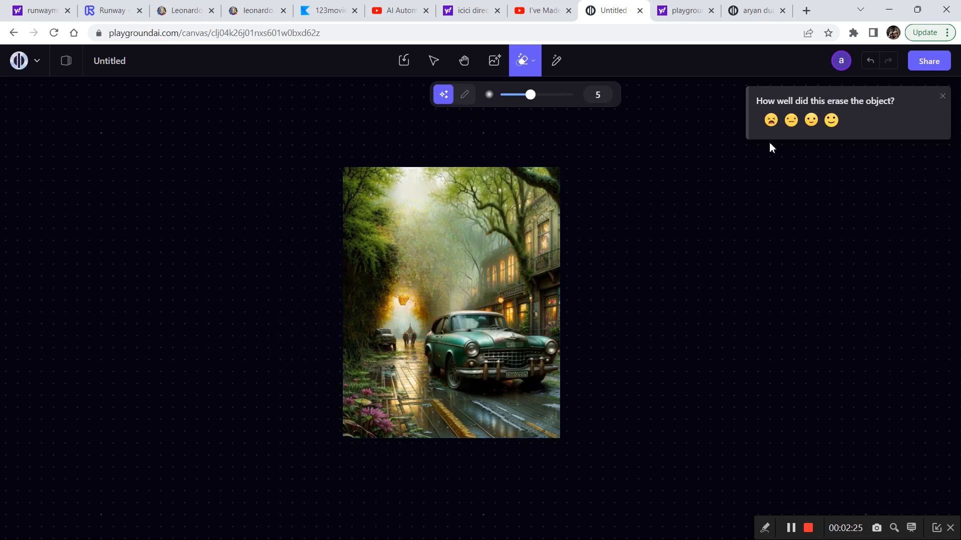
left_click(871, 61)
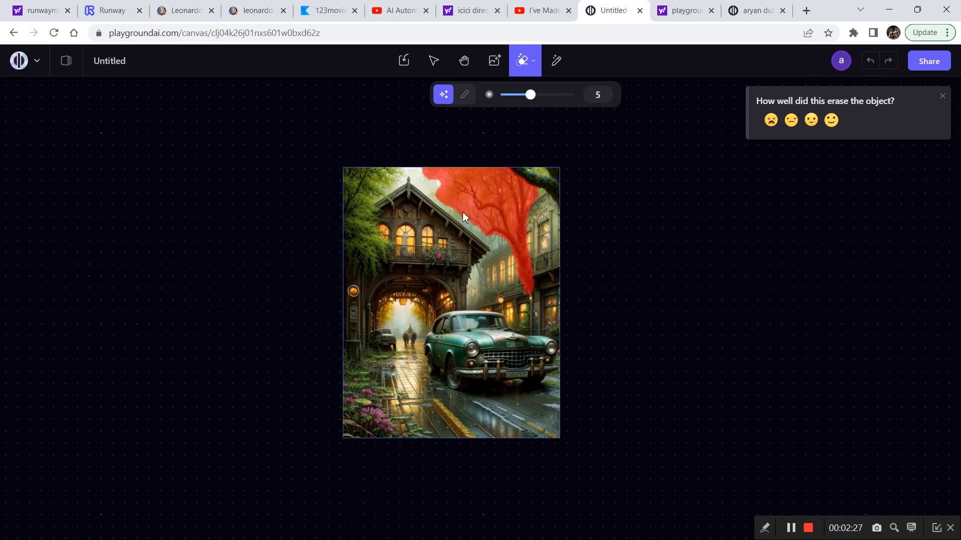
- Erase the auto-segmented green car from the artwork and undo the erasure
left_click(507, 355)
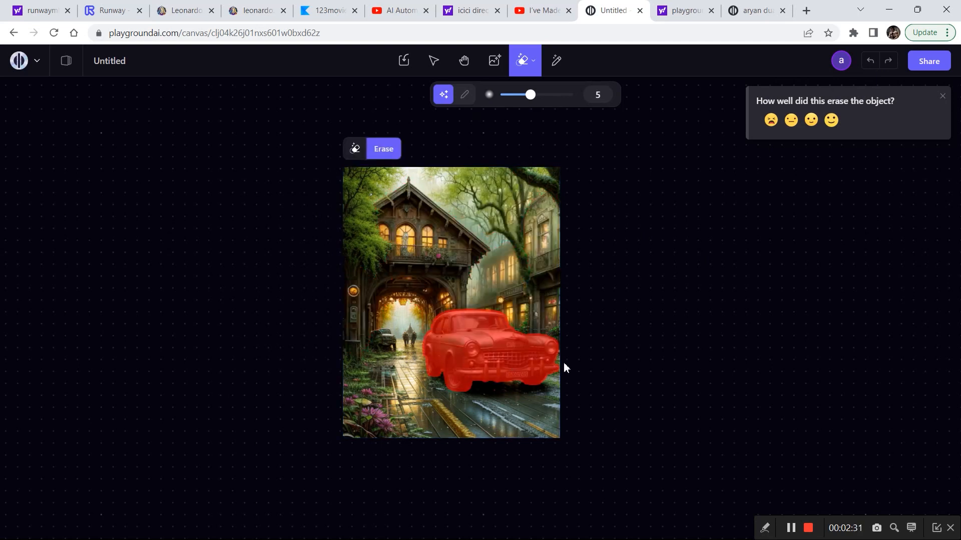
left_click(382, 150)
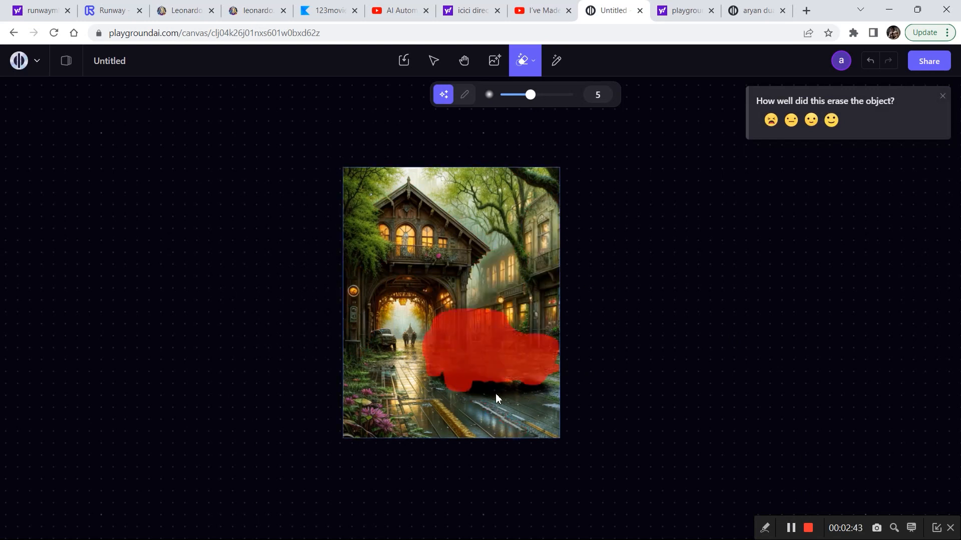
left_click(871, 61)
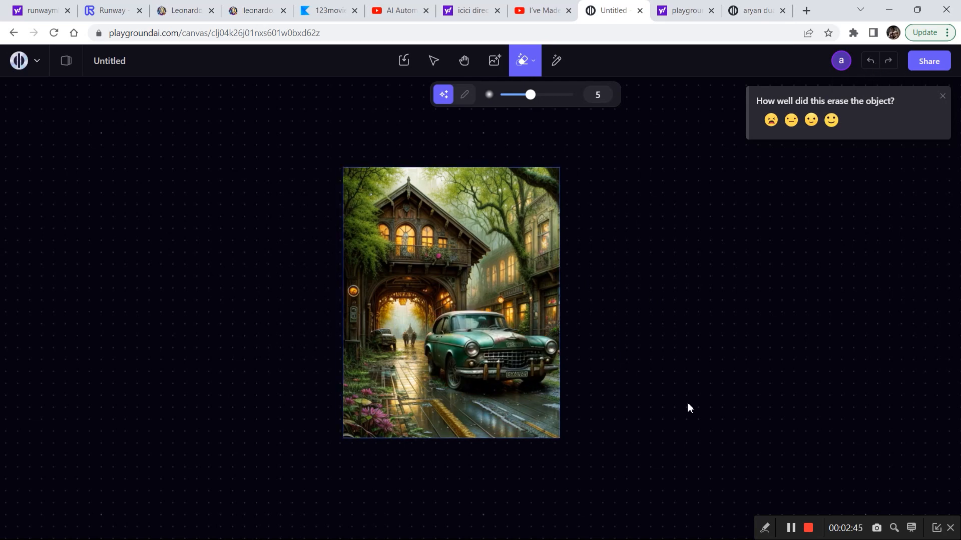
- Mask the green car with auto-segmentation and a size-48 brush, generate "turn the car into an old vintage mustang , 4K", and undo the result
left_click(791, 530)
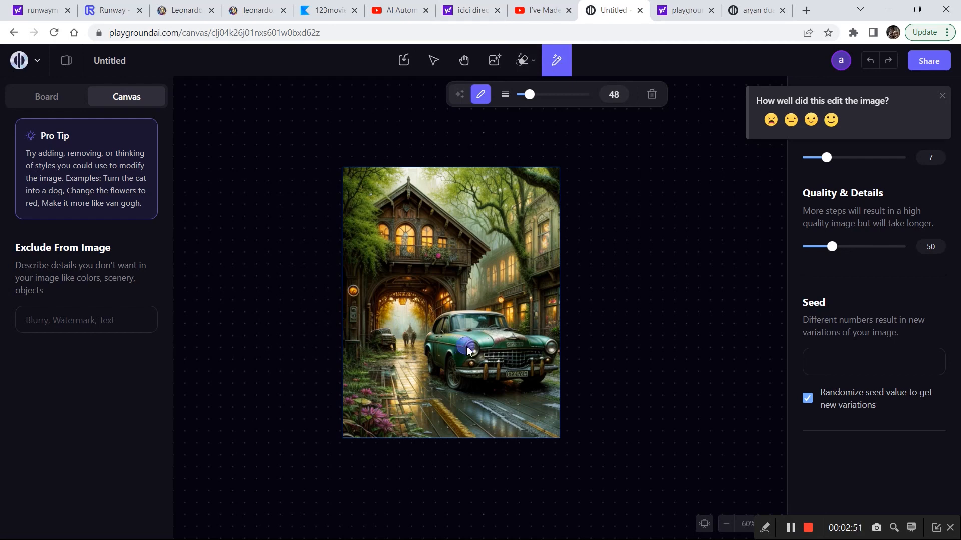
left_click(460, 96)
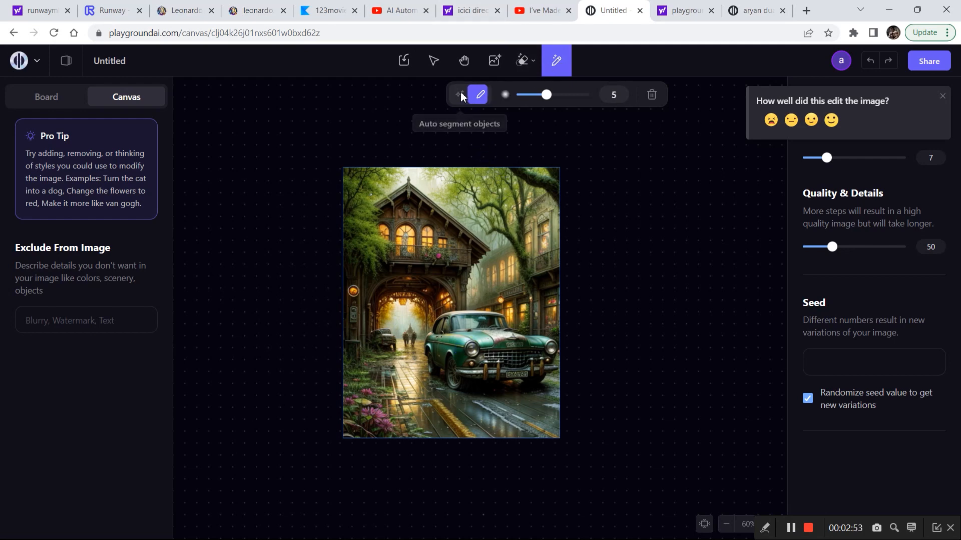
left_click(485, 371)
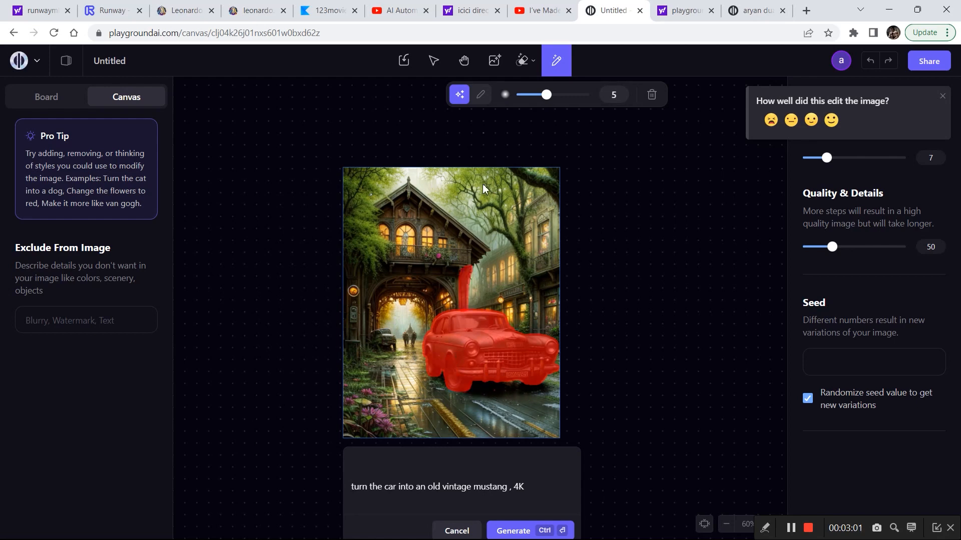
left_click(480, 95)
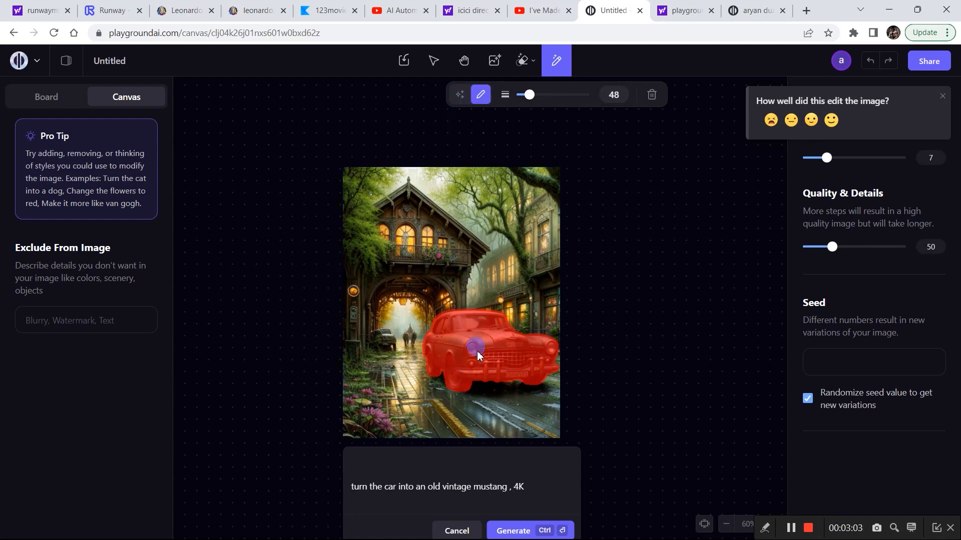
mouse_move(523, 385)
left_mouse_down()
mouse_move(544, 385)
mouse_move(483, 390)
mouse_move(447, 380)
mouse_move(427, 350)
mouse_move(435, 322)
mouse_move(489, 310)
mouse_move(541, 336)
mouse_move(554, 364)
mouse_move(549, 385)
mouse_move(504, 391)
left_mouse_up()
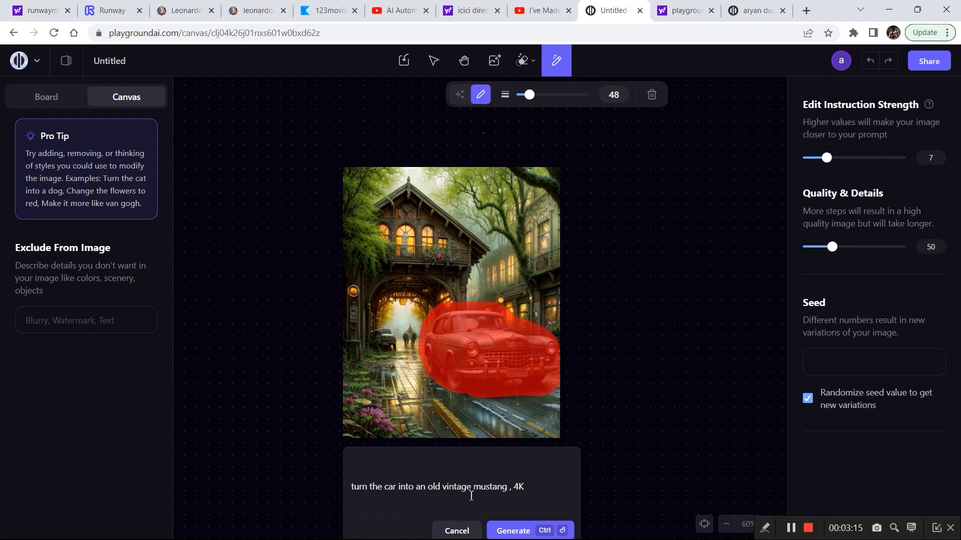
left_click(515, 530)
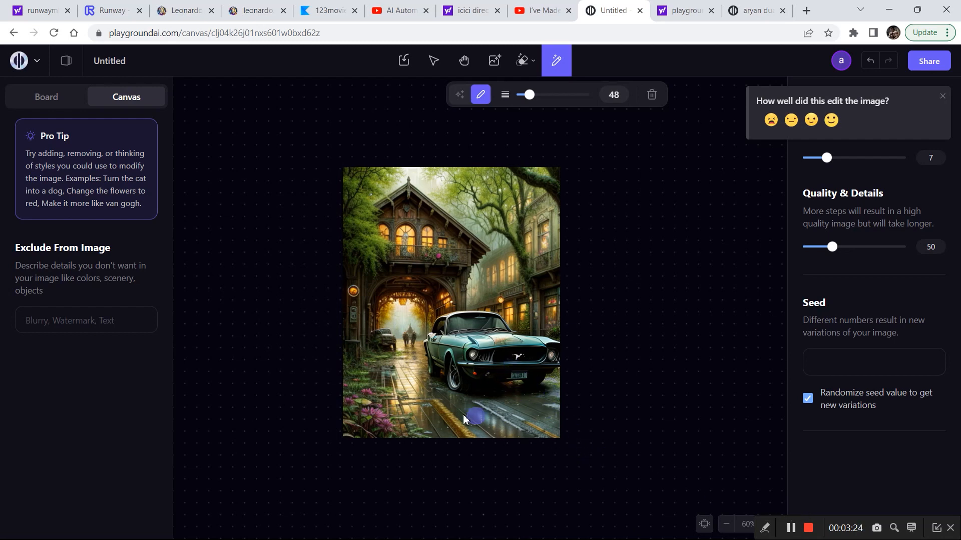
left_click(487, 358)
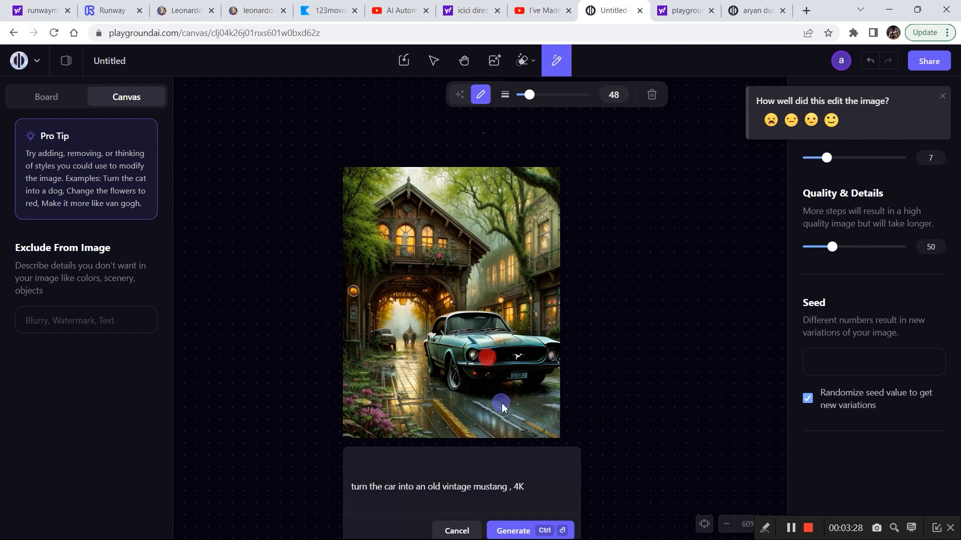
left_click(870, 60)
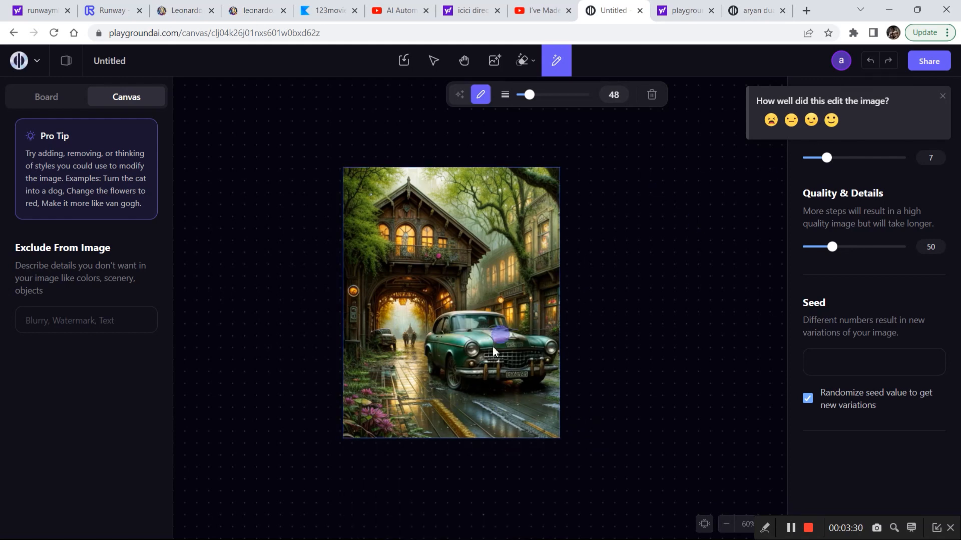
- Brush a new mask over the green car and generate the vintage mustang edit with the edit instruction strength at 10
mouse_move(446, 338)
left_mouse_down()
mouse_move(432, 355)
mouse_move(473, 311)
mouse_move(437, 330)
mouse_move(481, 315)
mouse_move(555, 349)
mouse_move(501, 346)
mouse_move(461, 327)
mouse_move(431, 357)
mouse_move(435, 370)
mouse_move(478, 392)
mouse_move(548, 384)
mouse_move(552, 366)
mouse_move(549, 353)
mouse_move(473, 322)
mouse_move(444, 349)
mouse_move(479, 368)
mouse_move(471, 343)
mouse_move(475, 366)
mouse_move(459, 367)
mouse_move(517, 365)
mouse_move(501, 362)
mouse_move(506, 376)
mouse_move(526, 369)
left_mouse_up()
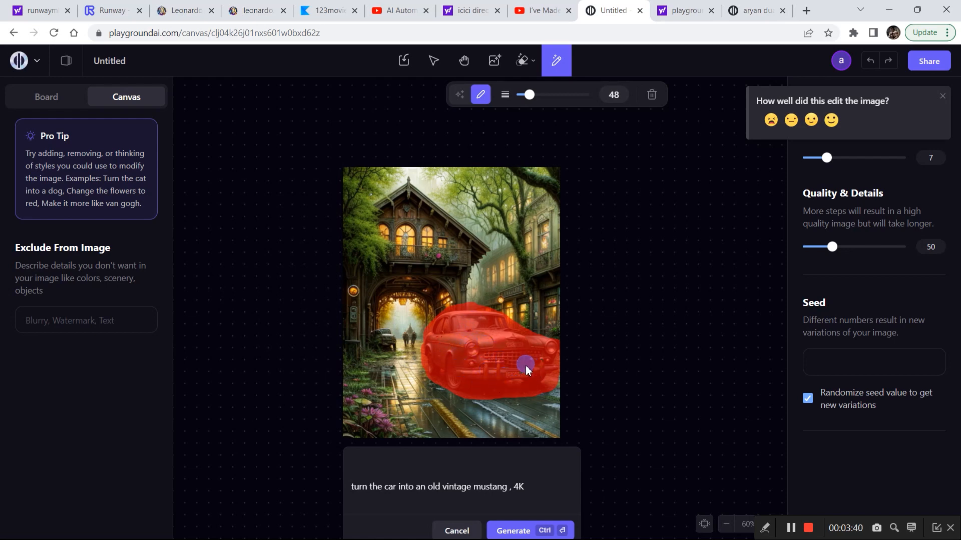
left_click_drag(827, 159, 837, 160)
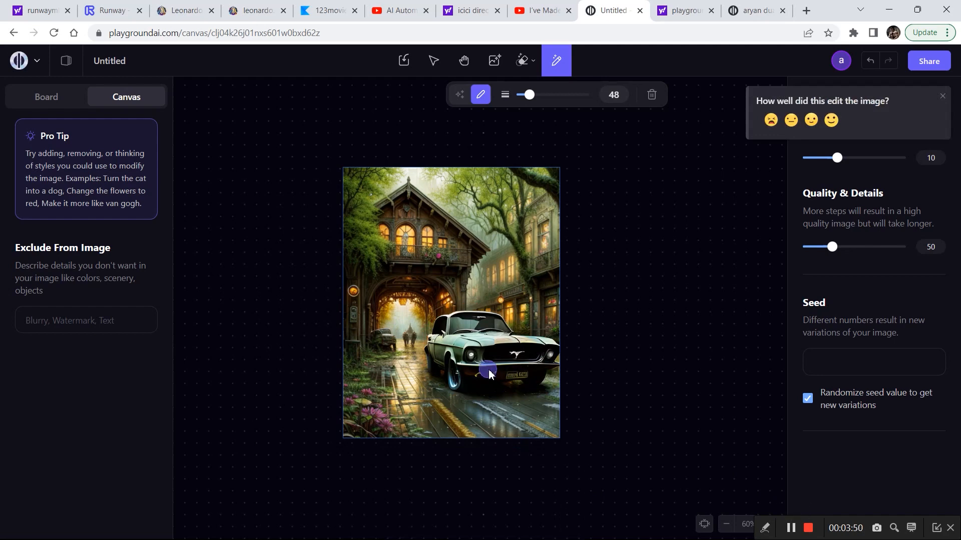
left_click(499, 396)
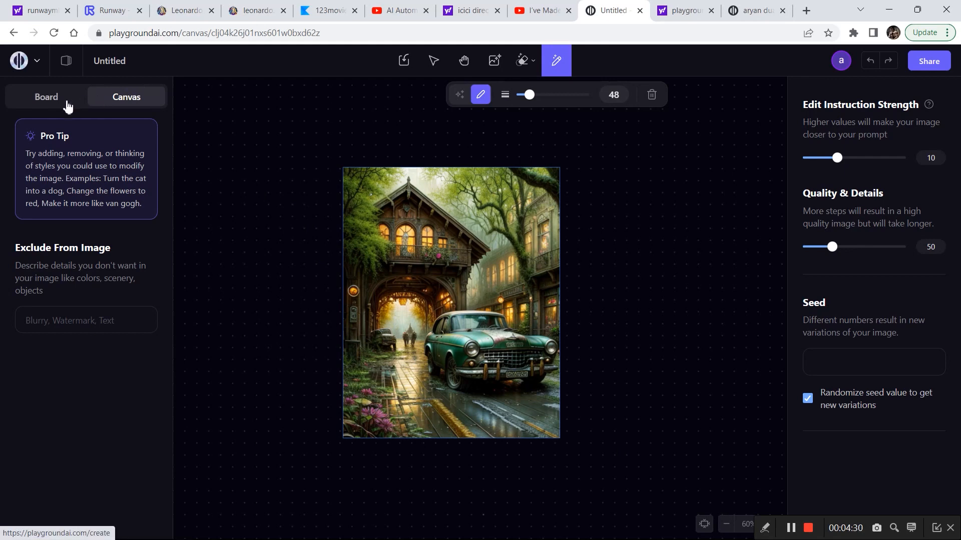
left_click(433, 60)
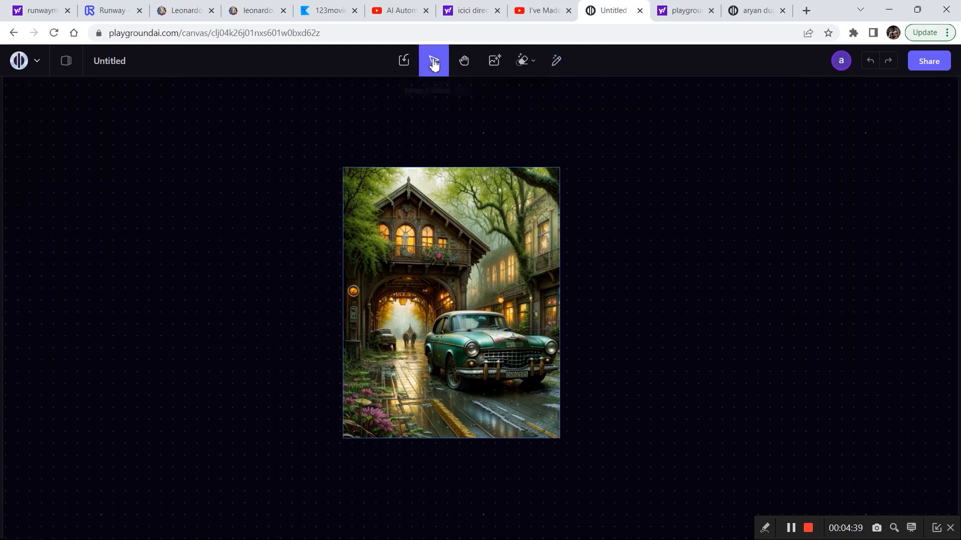
left_click(438, 230)
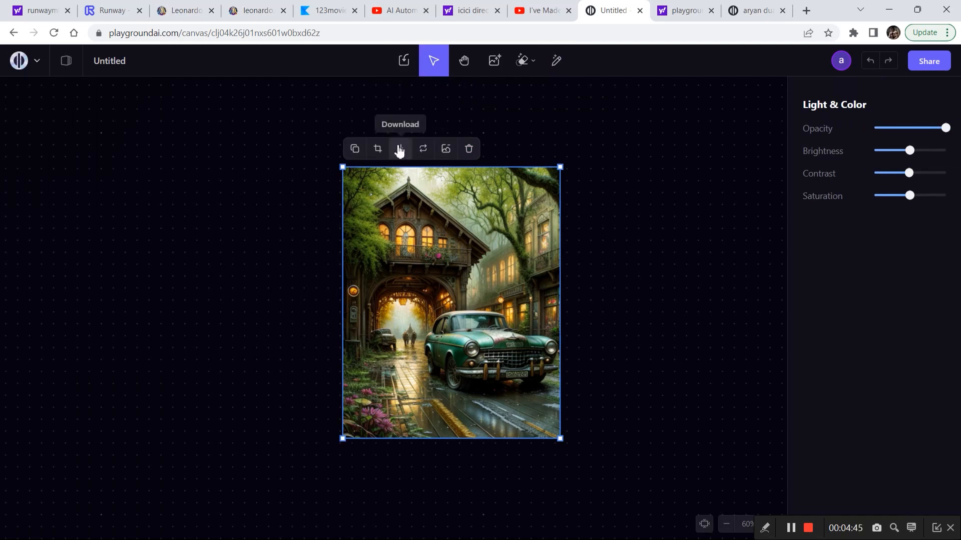
left_click(403, 61)
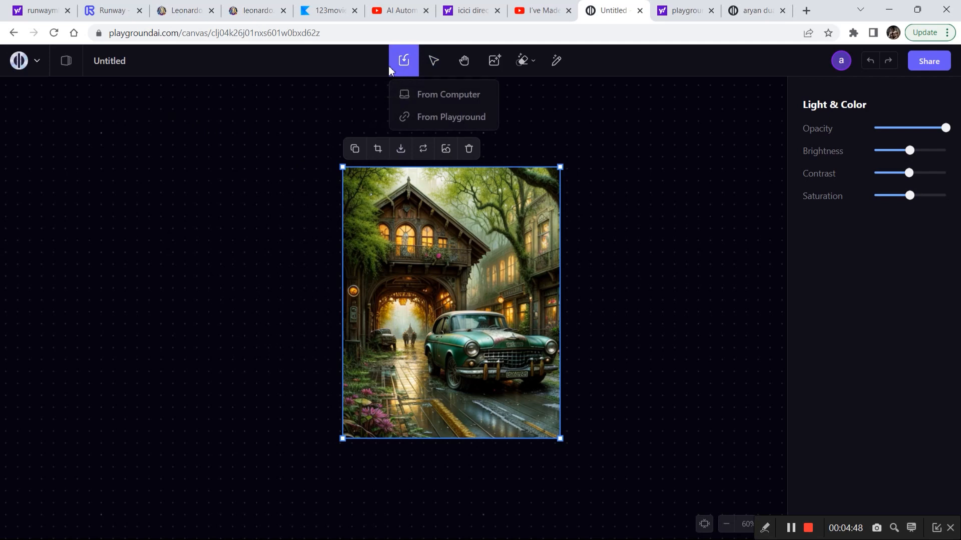
left_click(531, 109)
left_click(463, 59)
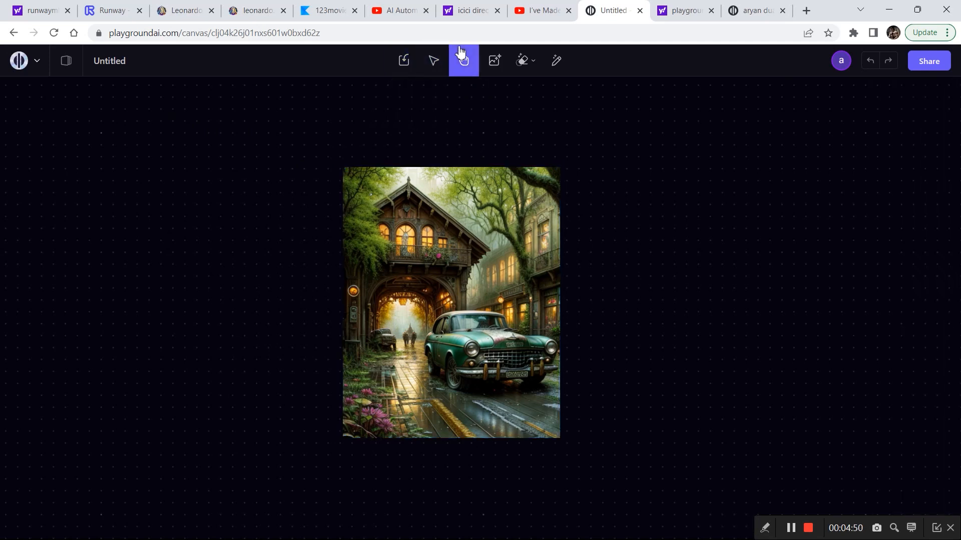
left_click(494, 60)
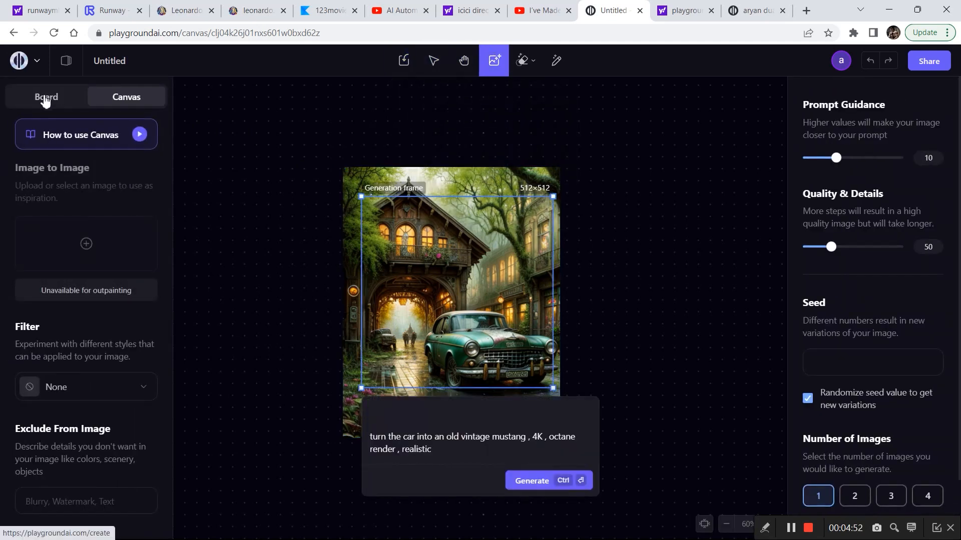
- Switch from the canvas to the board workspace
left_click(45, 98)
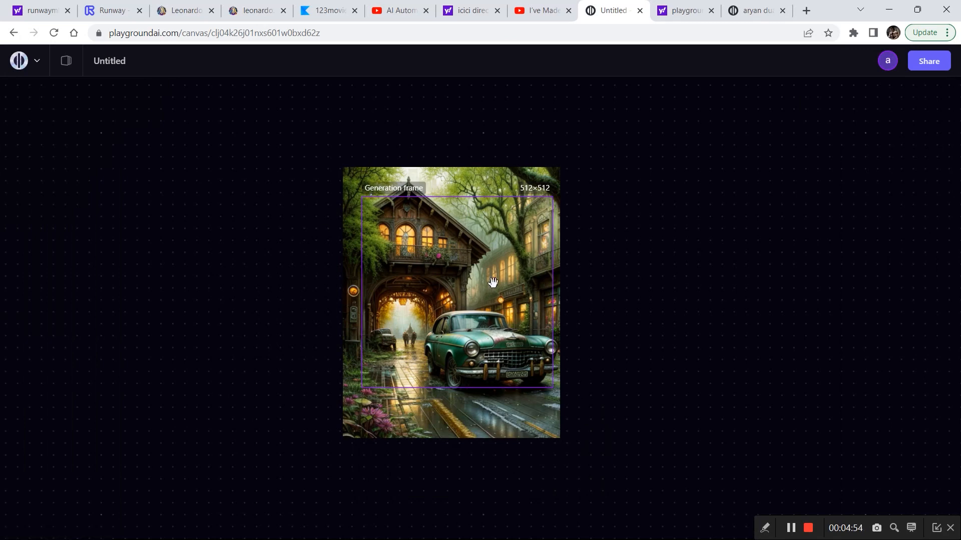